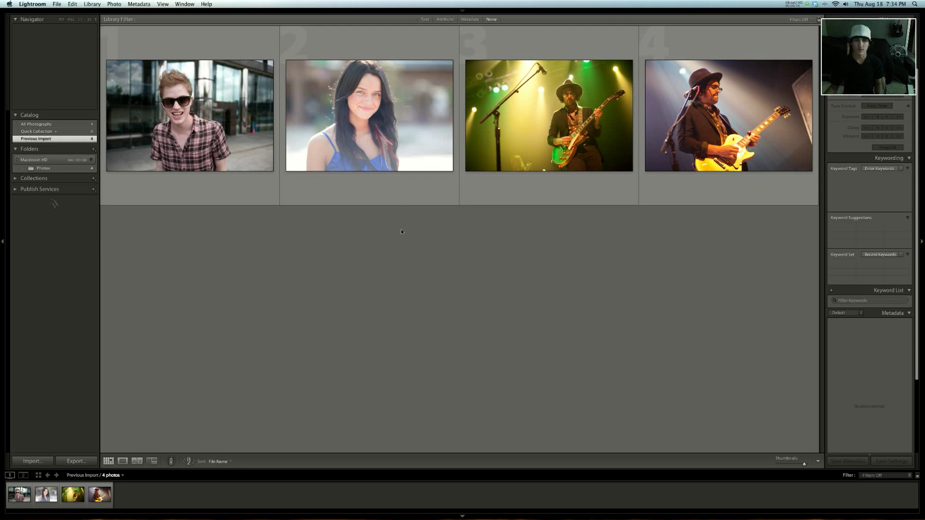
- Open the portrait of the woman in blue in Develop, set Contrast +91, Blacks 11 and Brightness +41, and compare with the original
double_click(388, 103)
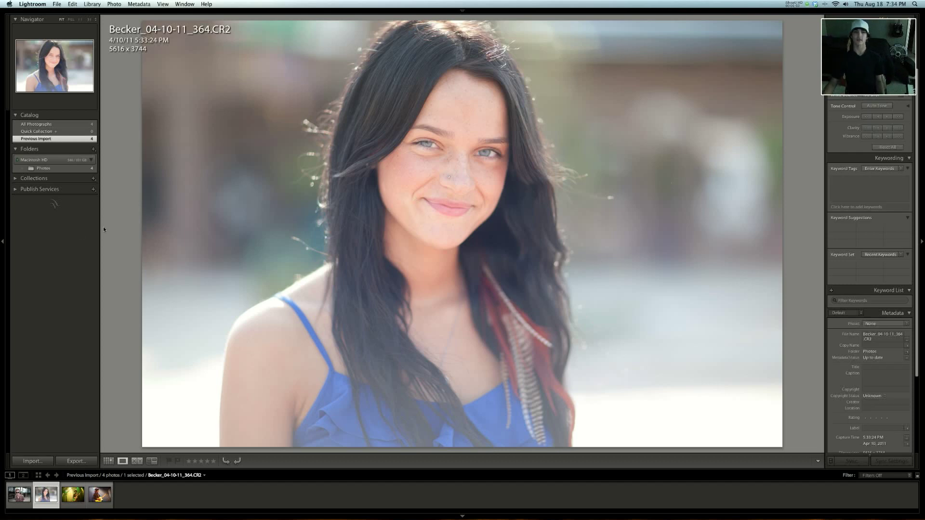
key("d")
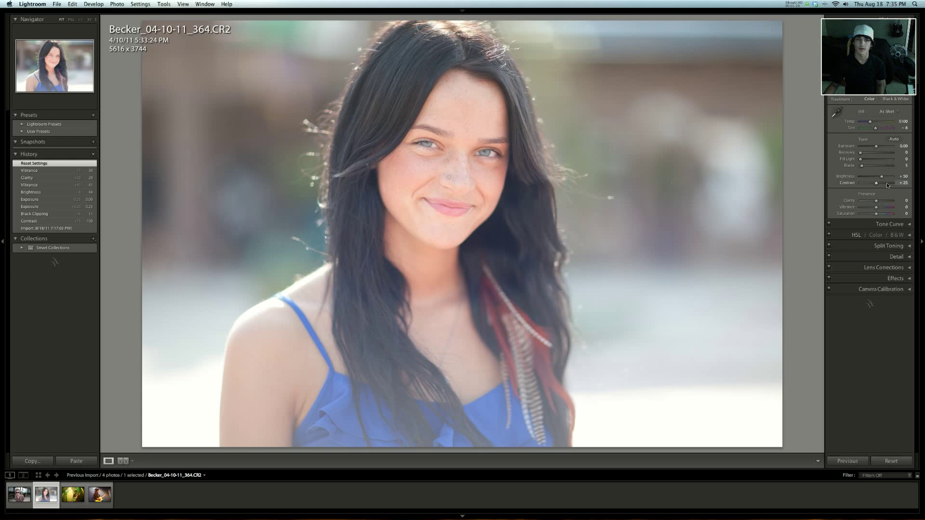
left_click_drag(888, 184, 891, 184)
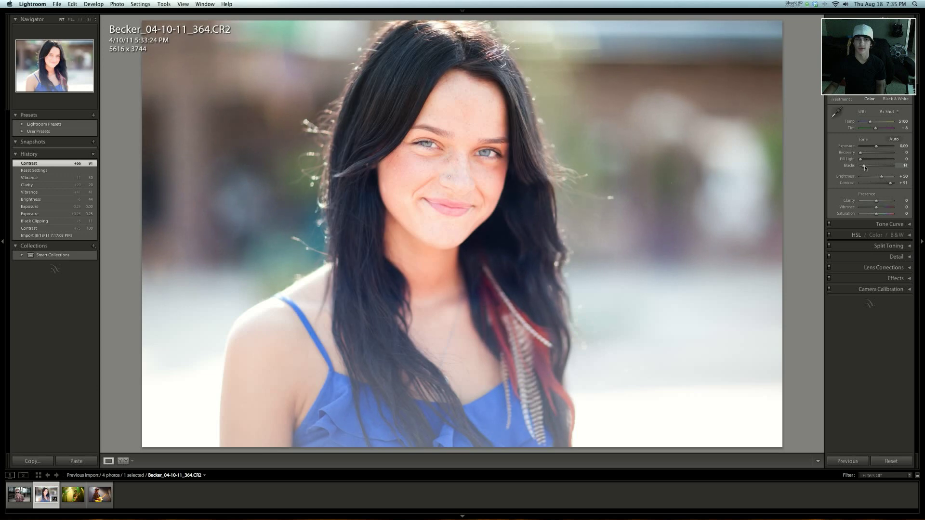
left_click_drag(864, 166, 864, 166)
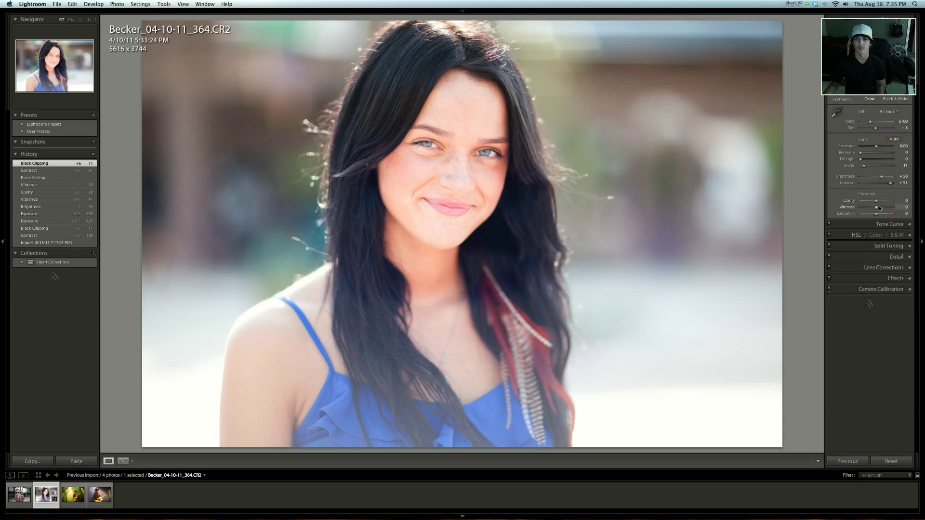
left_click_drag(882, 178, 880, 179)
key("backslash")
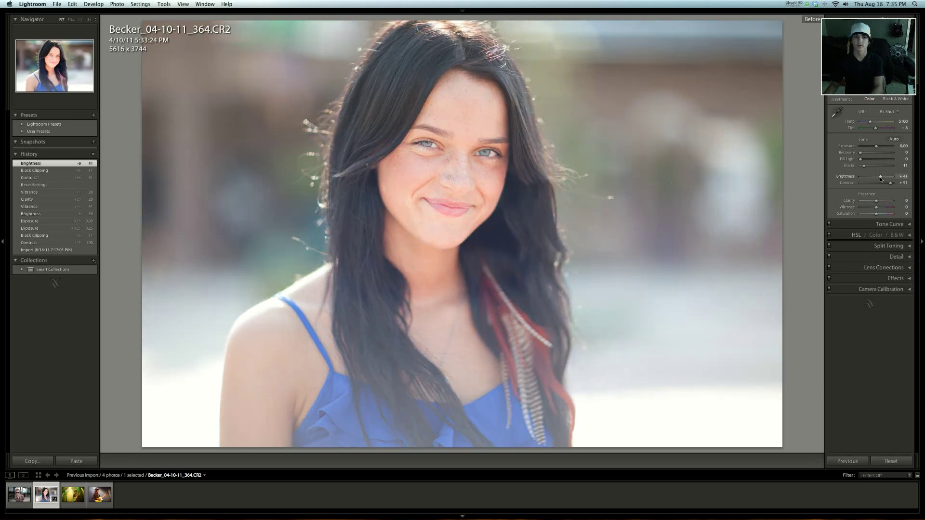
key("backslash")
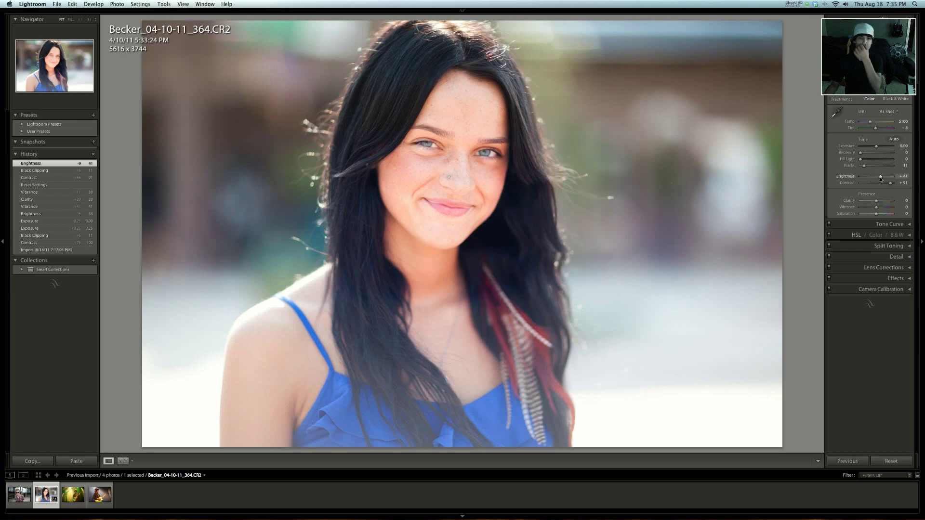
- Set the portrait's Clarity to +25 and its Vibrance to +18
left_click_drag(881, 203, 880, 204)
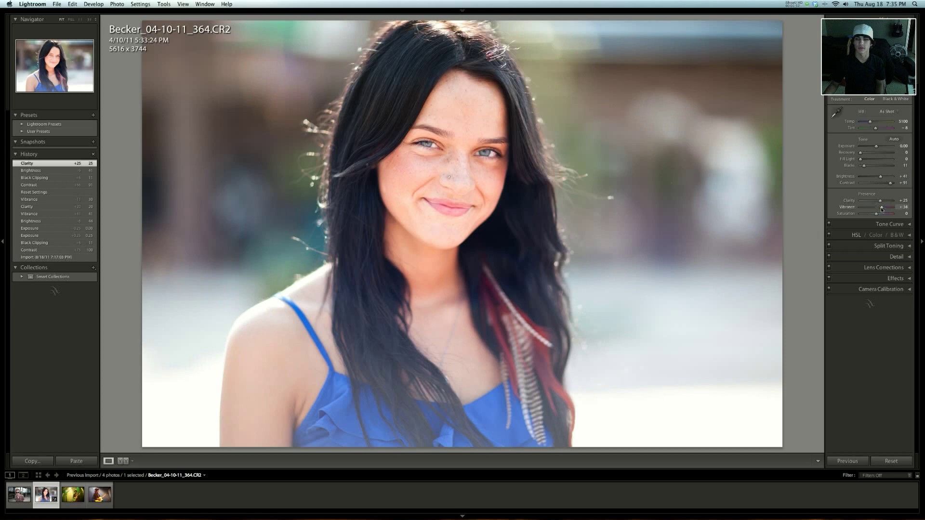
left_click_drag(881, 210, 881, 209)
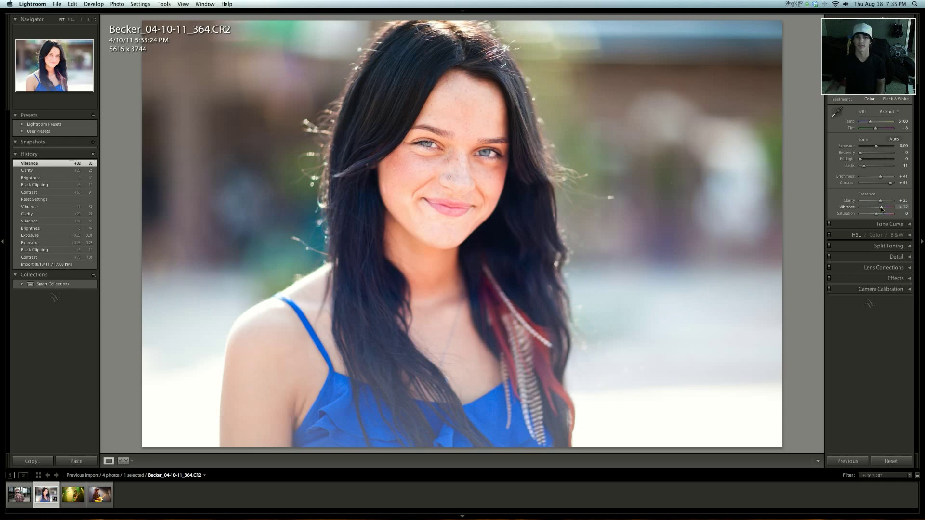
left_click_drag(880, 210, 879, 210)
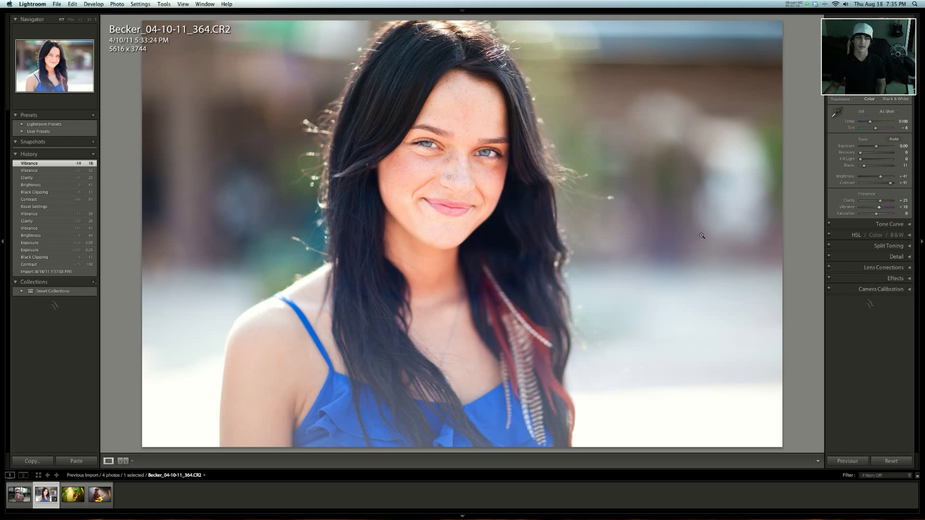
- Open the adjusted portrait in Photoshop, accepting the Camera Raw mismatch, and inspect its Levels histogram without applying changes
key("super+e")
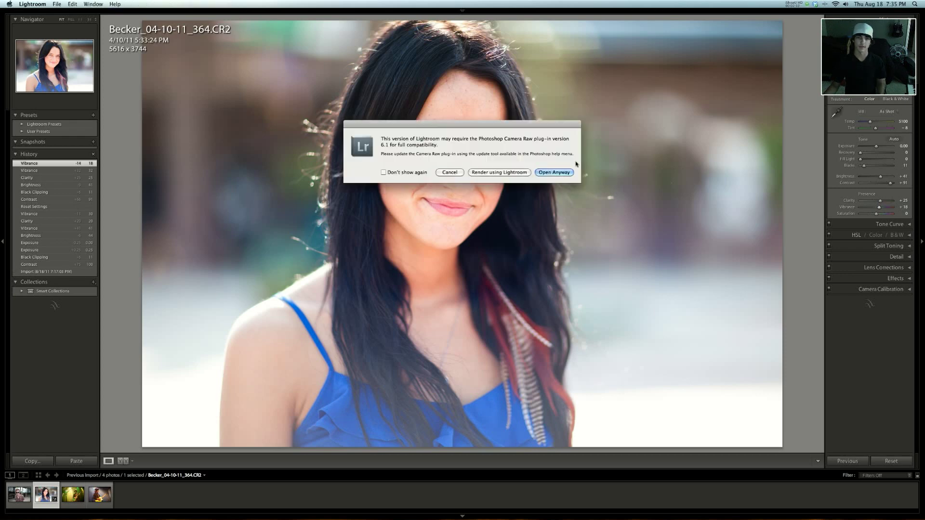
left_click(552, 173)
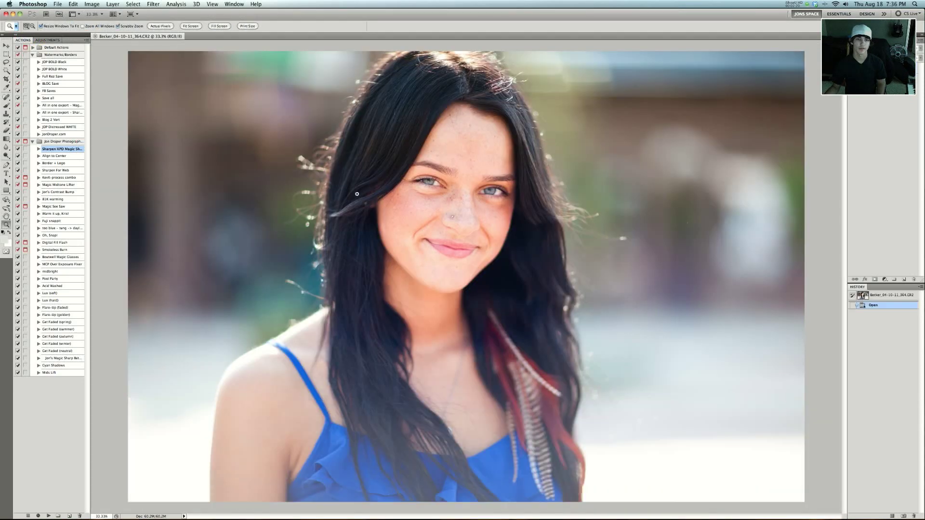
left_click(358, 194, "alt")
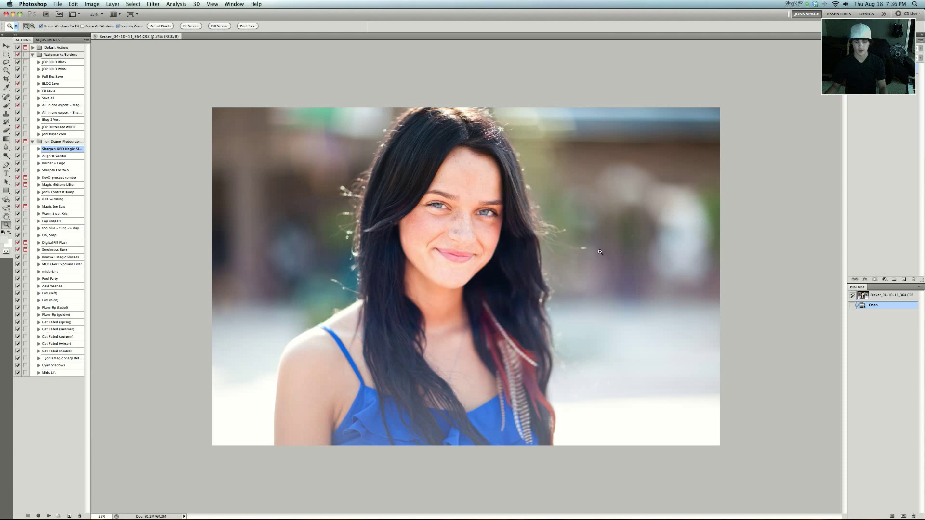
key("ctrl+l")
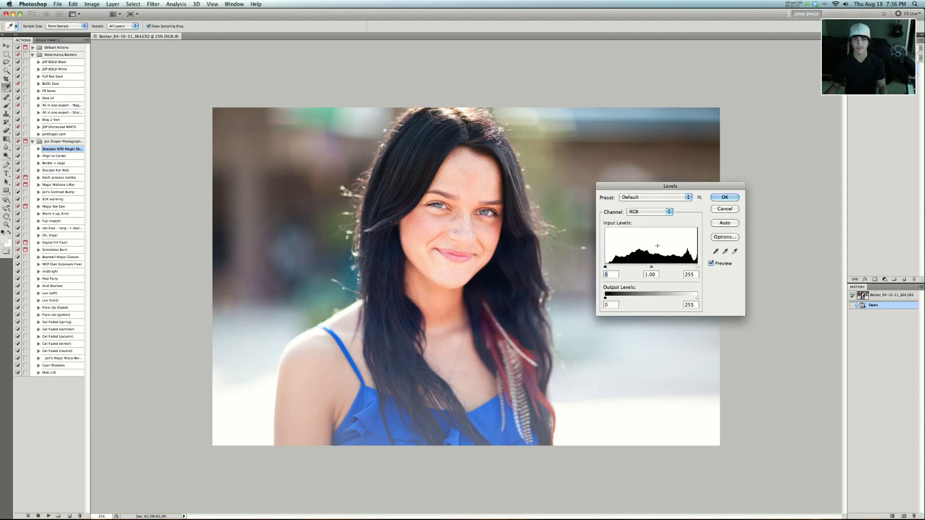
left_click(730, 210)
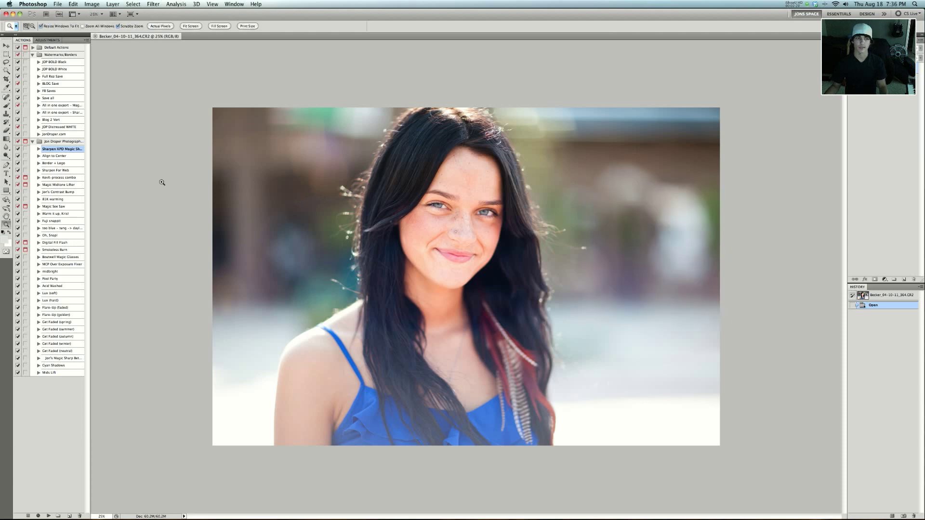
- Run the process combo action on the portrait, followed by the Sharpen KPD Magic Sharp action
left_click(70, 178)
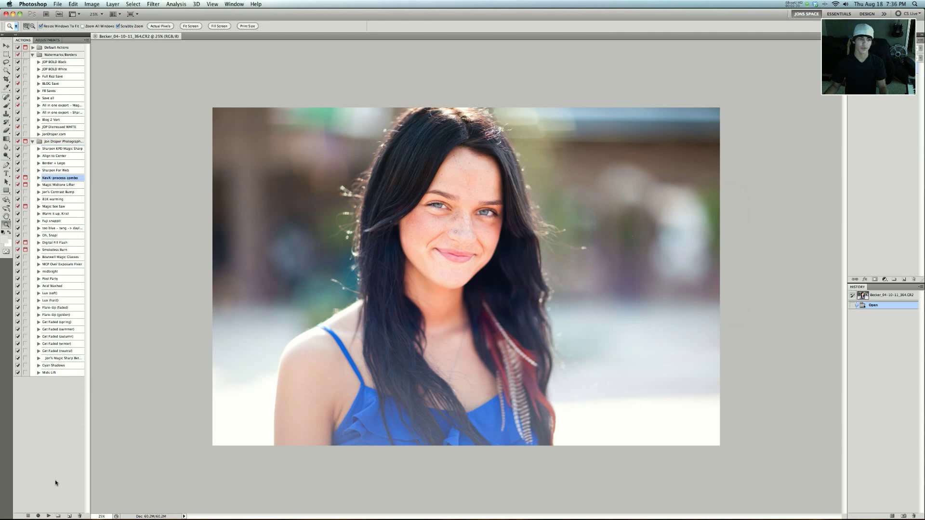
left_click(47, 516)
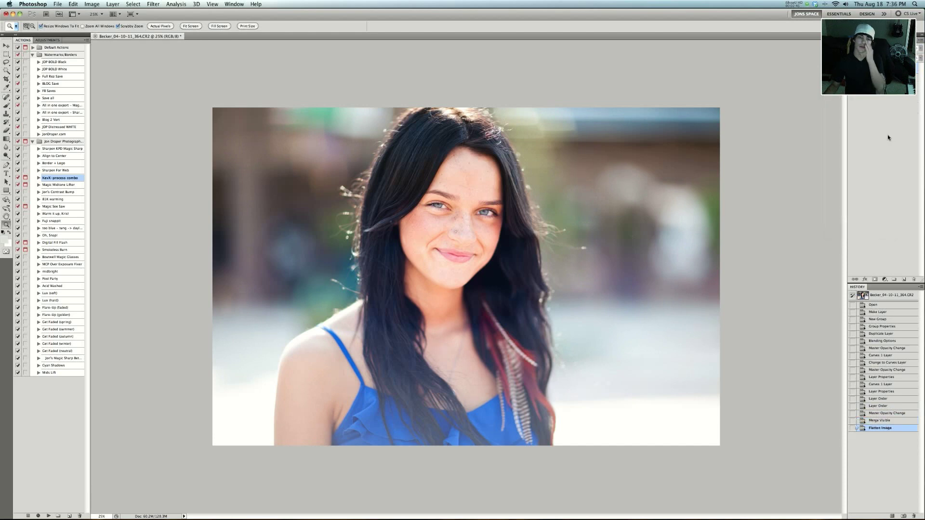
left_click(71, 149)
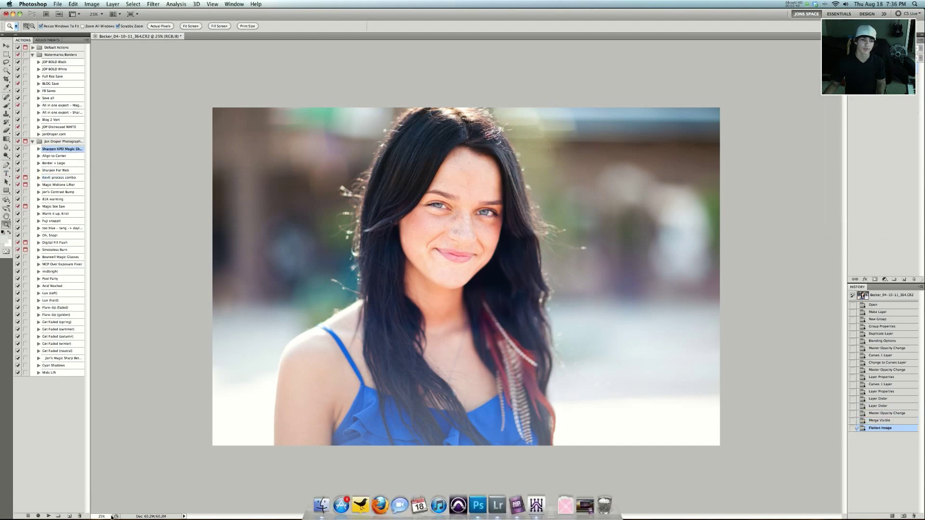
left_click(49, 516)
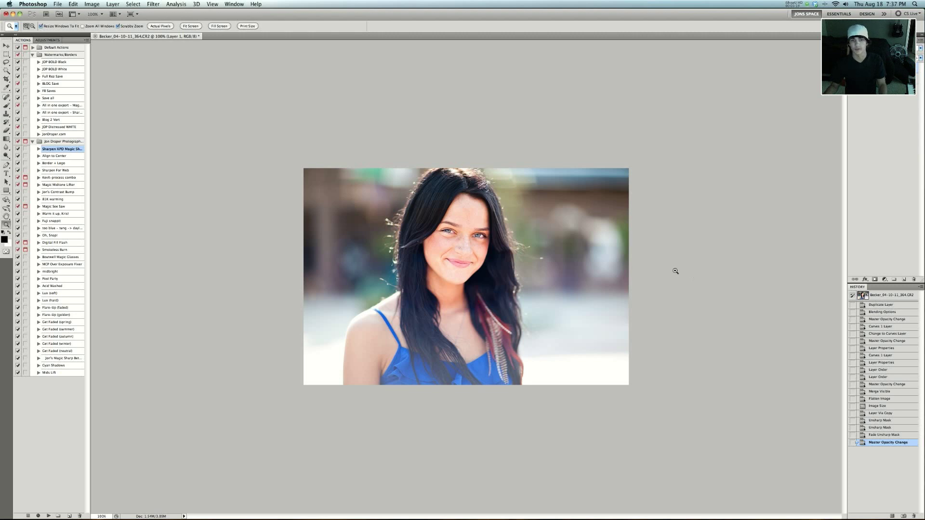
- Revert the portrait to its opened state, run the Magic Sharp Better action on it, and inspect the sharpening
left_click(899, 299)
left_click(431, 246, "alt")
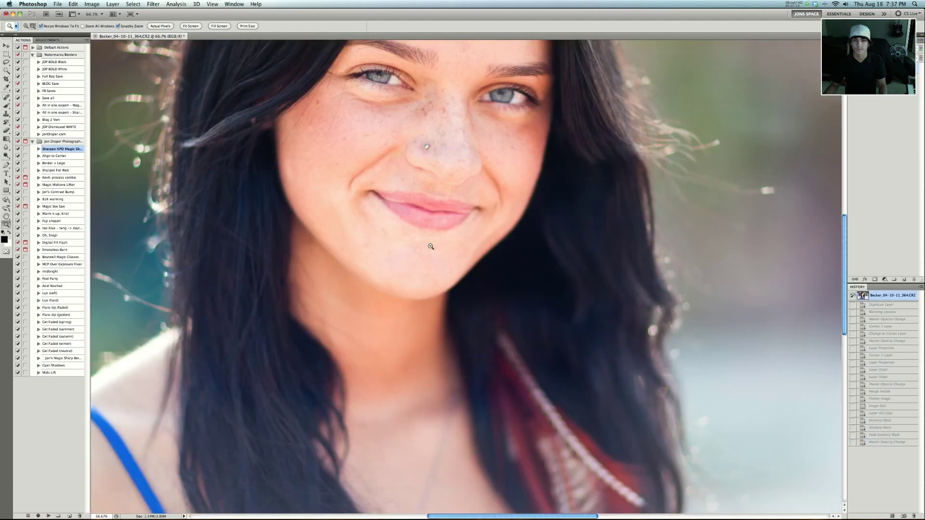
left_click(431, 246, "alt")
left_click(431, 247, "alt")
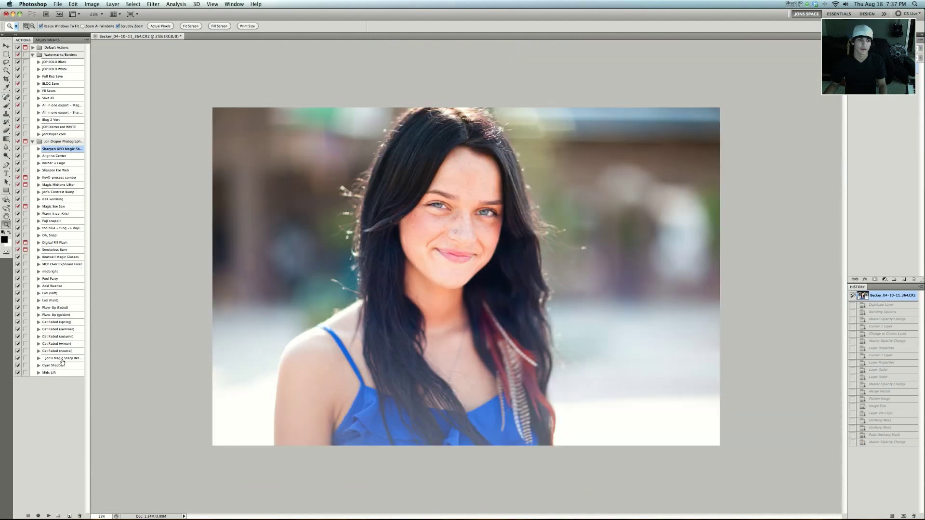
left_click(62, 359)
left_click(49, 516)
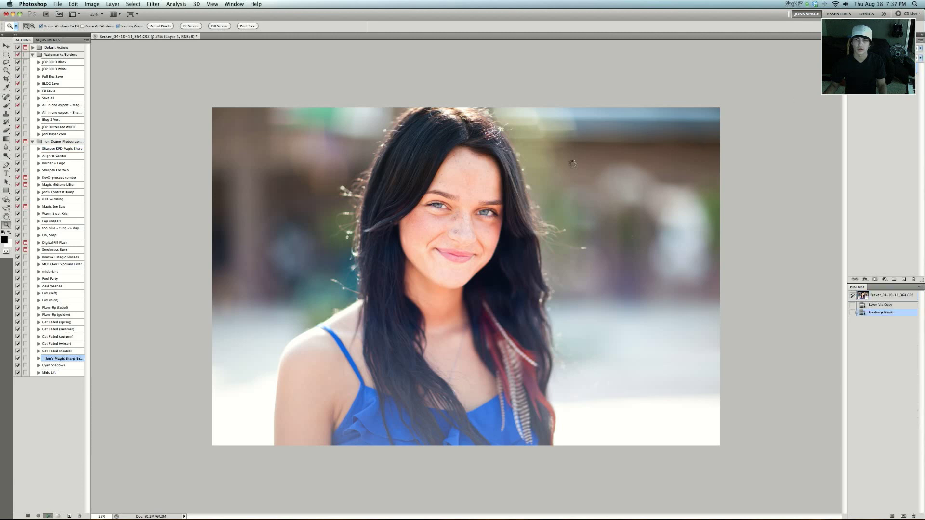
left_click(522, 186)
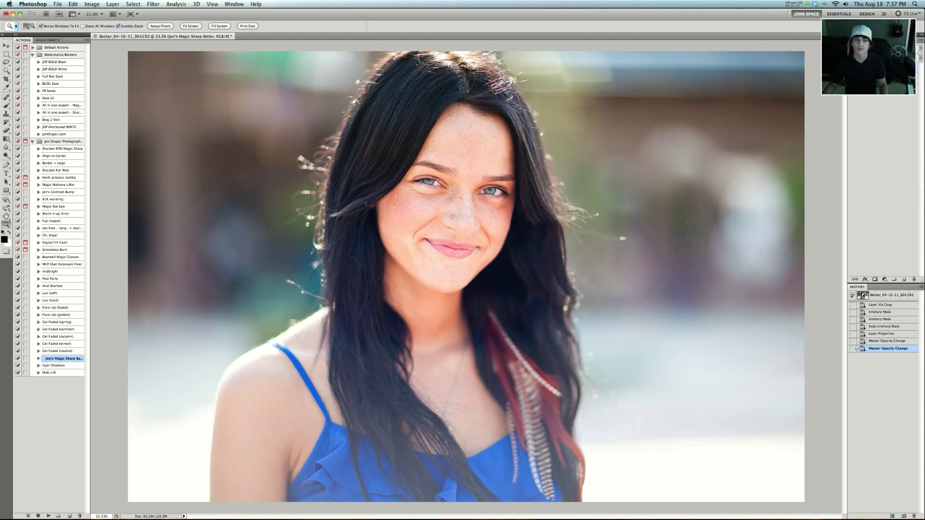
left_click(753, 99, "alt")
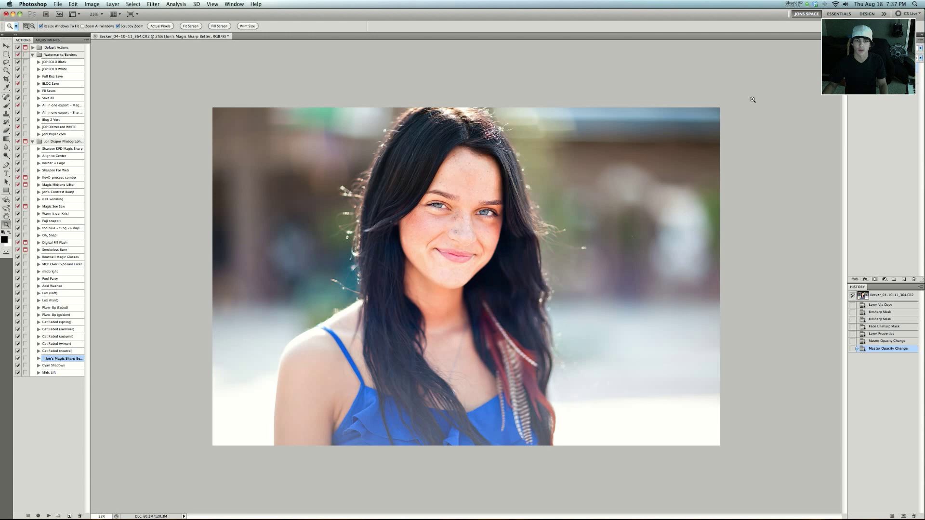
- Close the portrait document in Photoshop and return to the Library photo grid in Lightroom
key("super+w")
left_click(438, 169)
key("super+Tab")
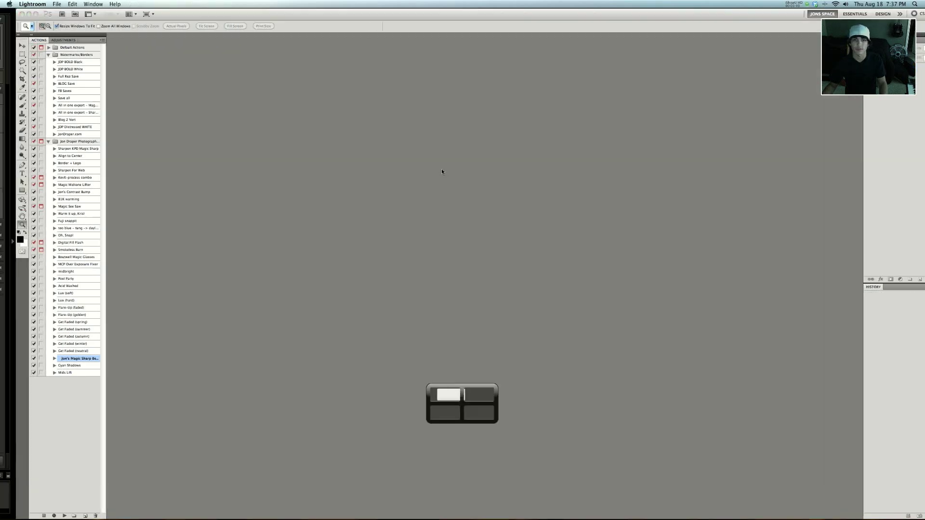
key("backslash")
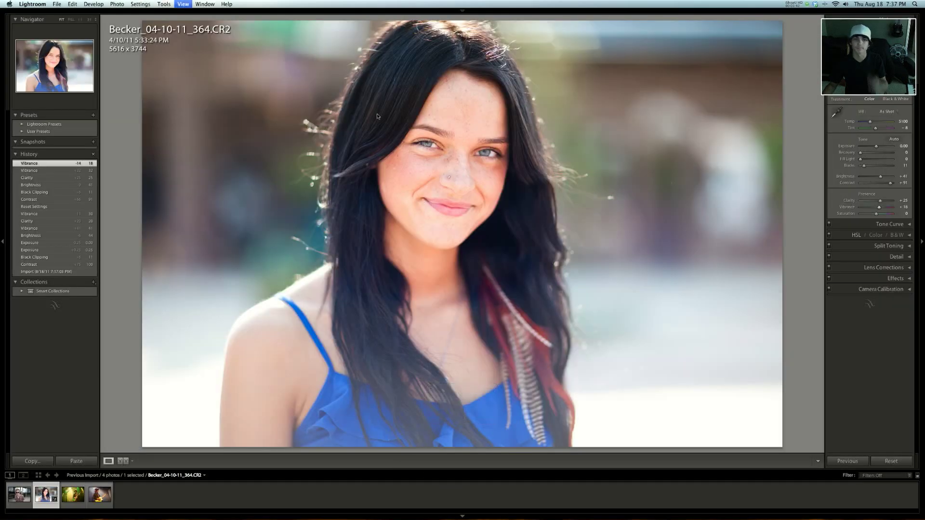
key("g")
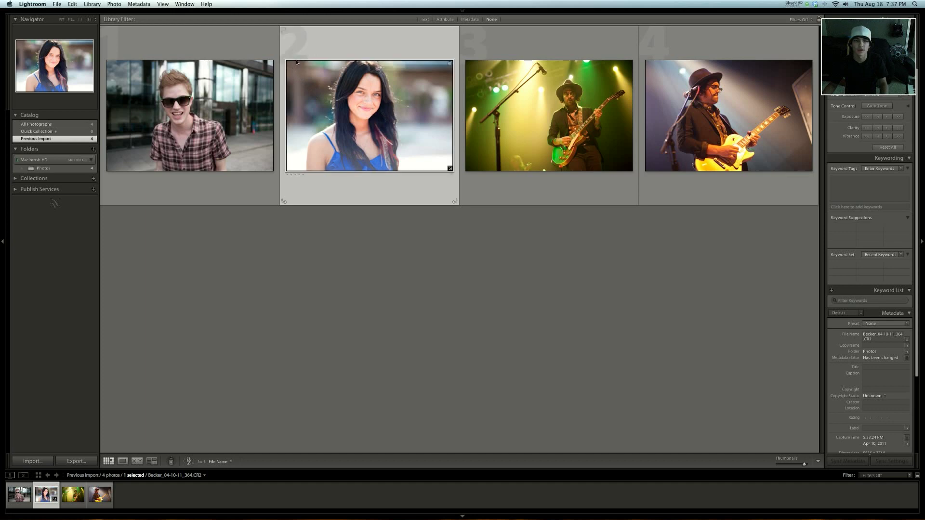
- Open the close-up of the guitarist, Dovetail_08-11-11_383.dng, in Develop and set Recovery to 27 and Contrast to +78
left_click(560, 100)
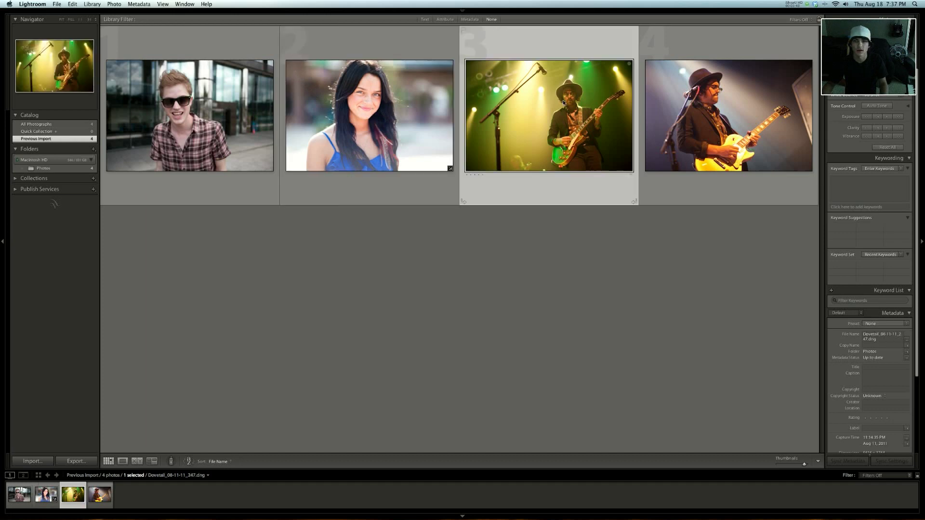
left_click(711, 115)
double_click(713, 120)
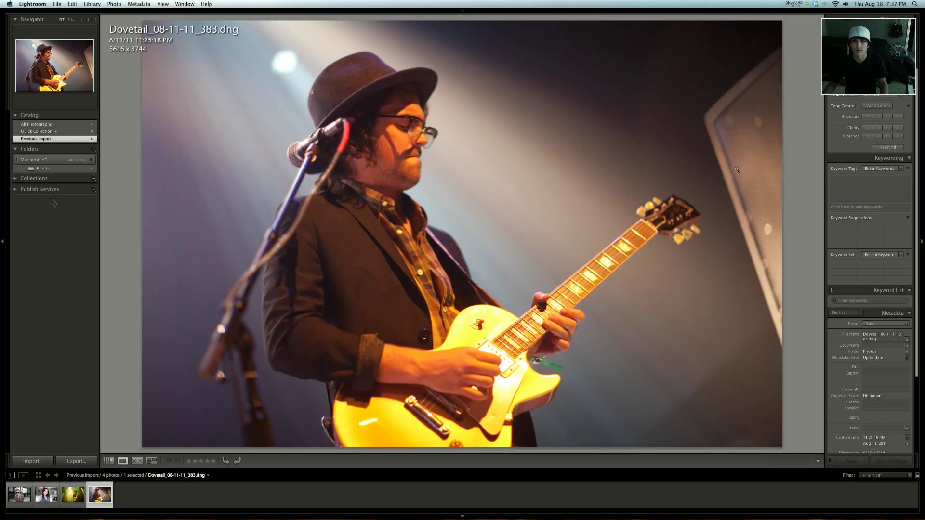
key("d")
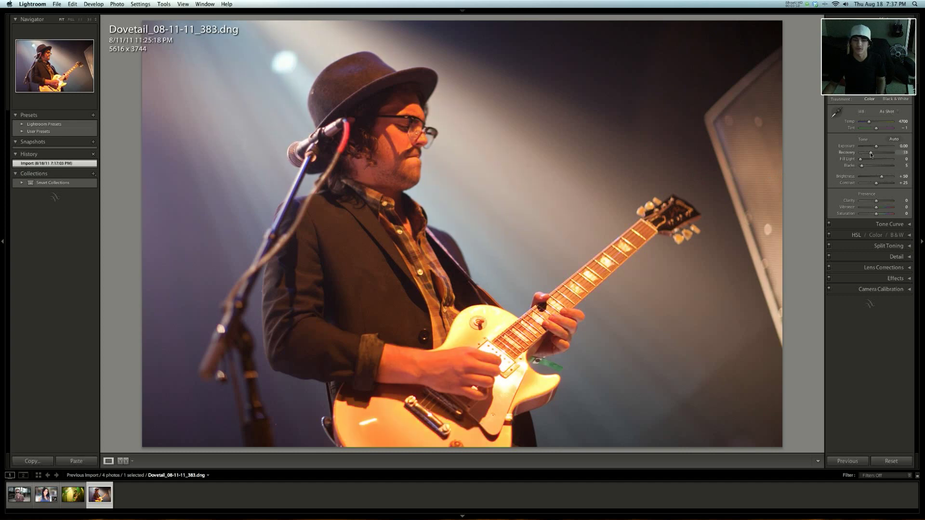
left_click_drag(870, 154, 869, 154)
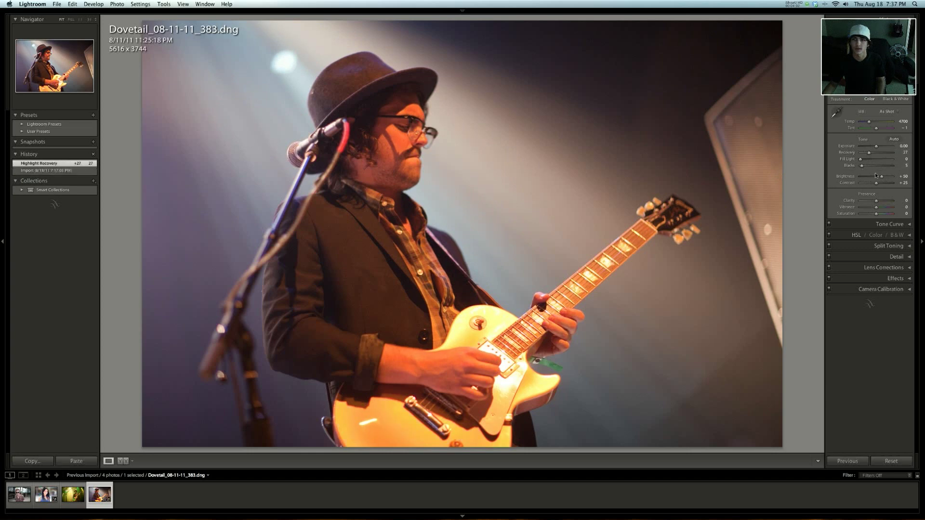
left_click_drag(890, 185, 891, 186)
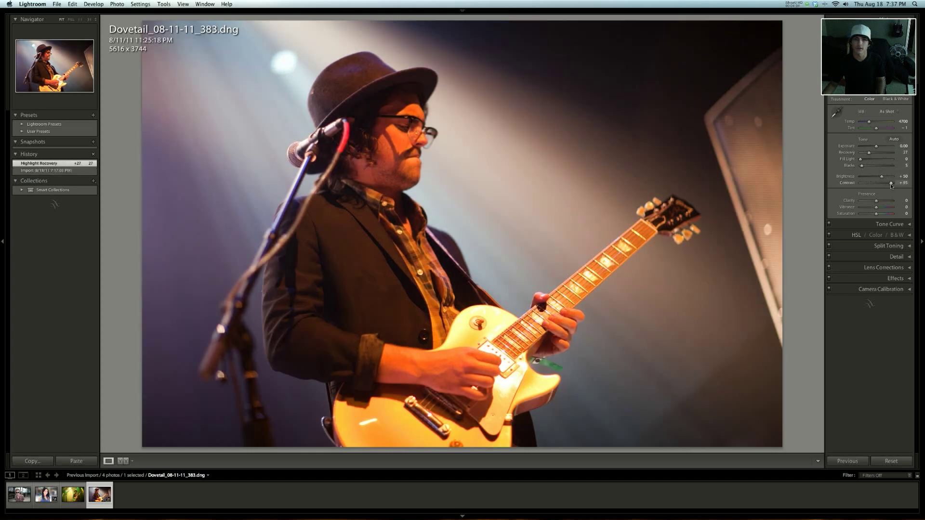
- Set the guitarist photo's white balance to Temp 3818 and Tint 0, and its Clarity to +18
left_click_drag(869, 122, 866, 124)
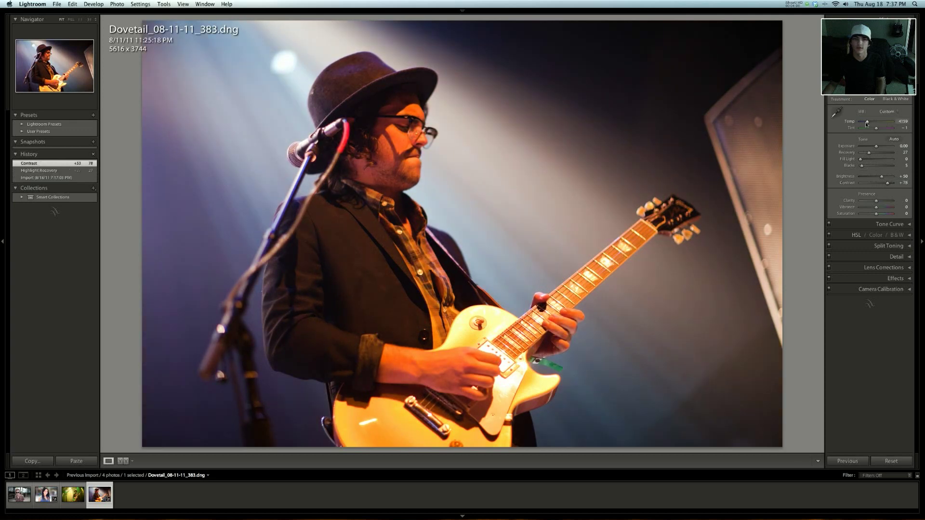
left_click_drag(865, 125, 865, 126)
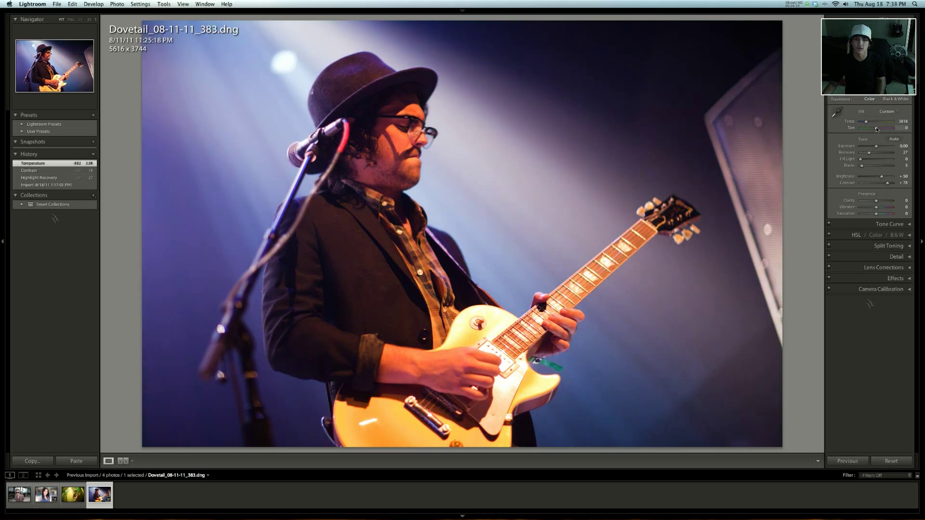
left_click(876, 129)
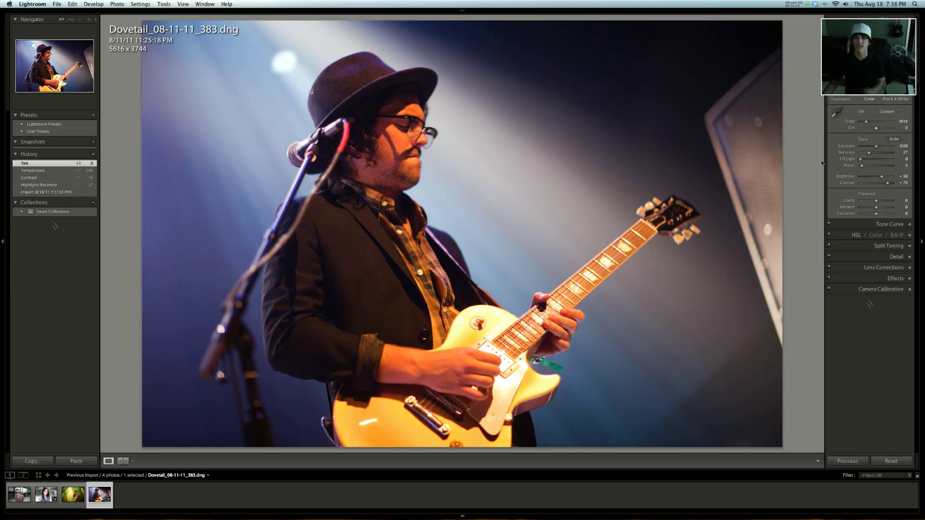
left_click_drag(880, 203, 880, 204)
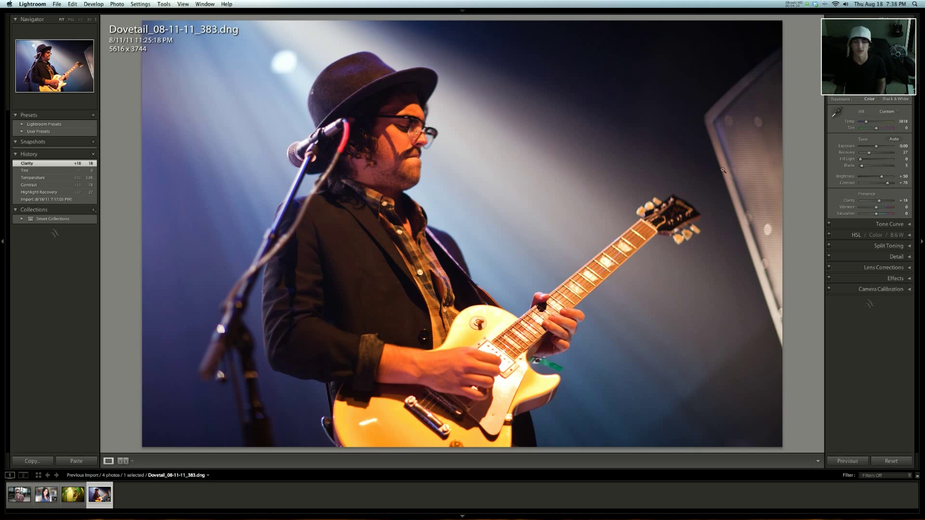
- Open the adjusted guitarist photo in Photoshop, accepting the Camera Raw mismatch
key("super+e")
key("Return")
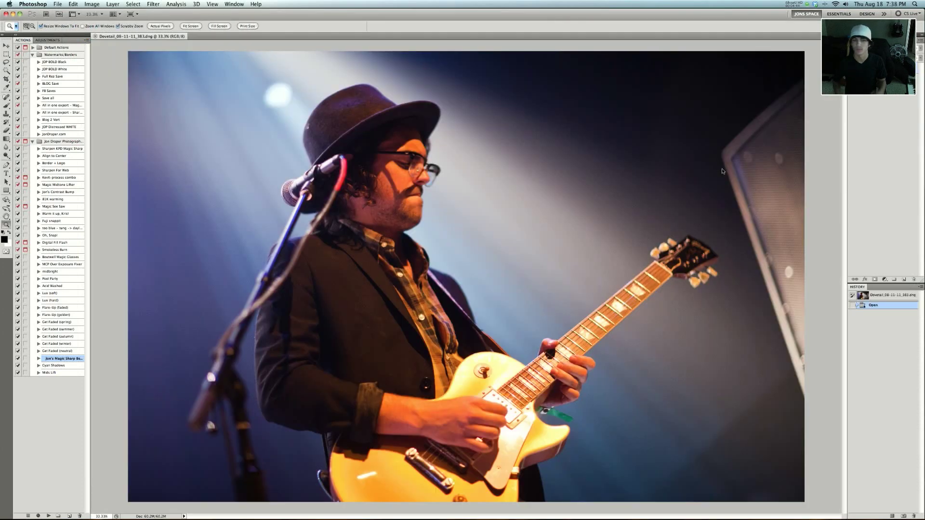
- Run the Lux (hard) action on the guitarist close-up
left_click(53, 300)
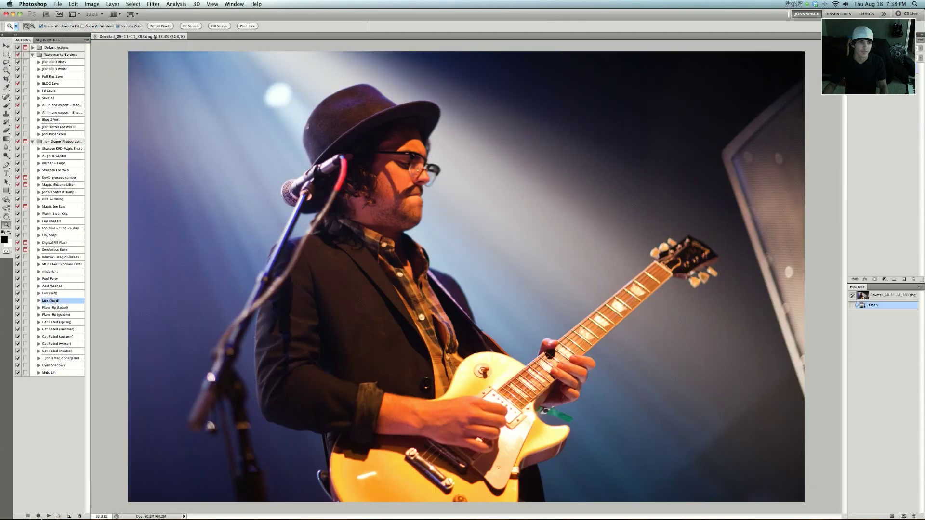
left_click(48, 517)
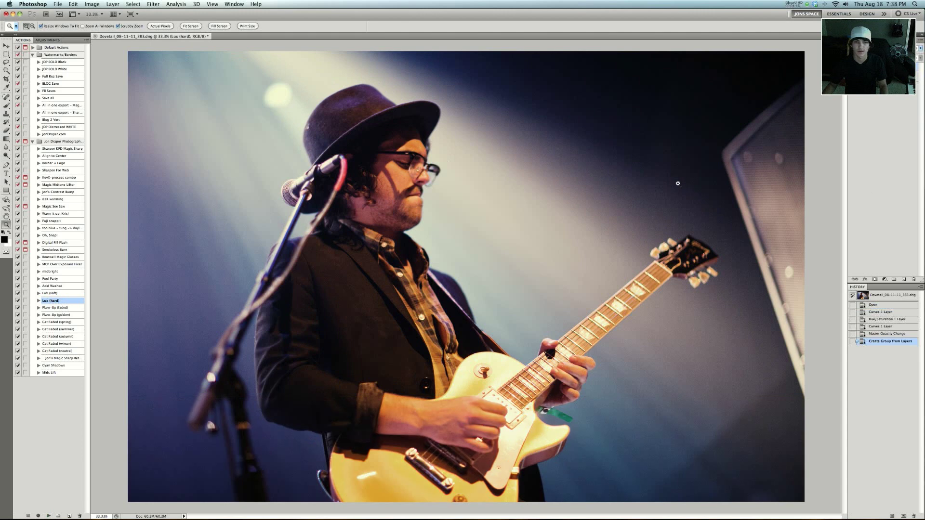
left_click(640, 161, "alt")
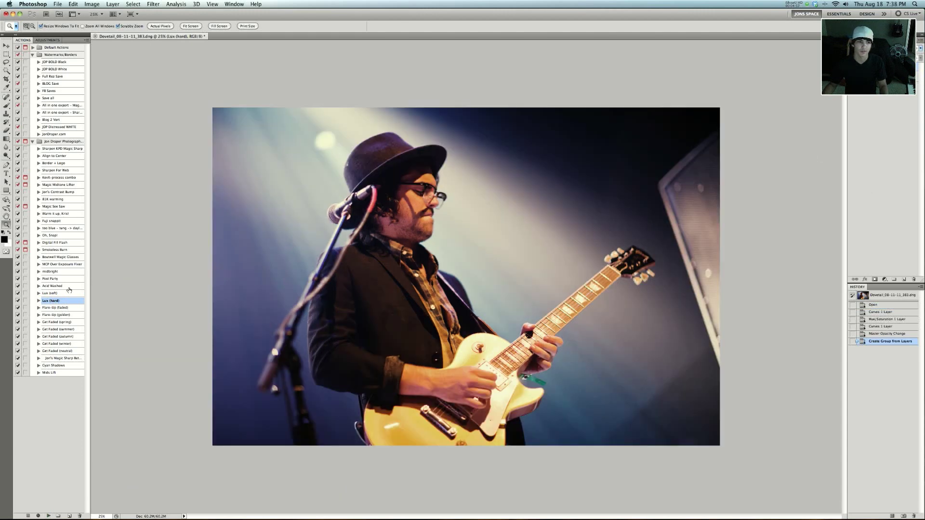
- Run the Pool Party action on the guitarist close-up and reduce the opacity of its layer group
left_click(54, 280)
left_click(48, 516)
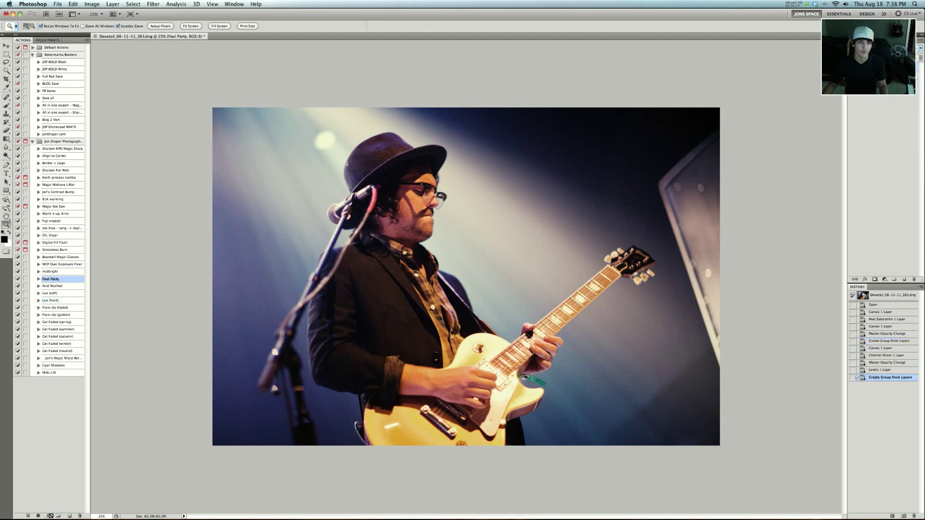
left_click_drag(746, 51, 759, 51)
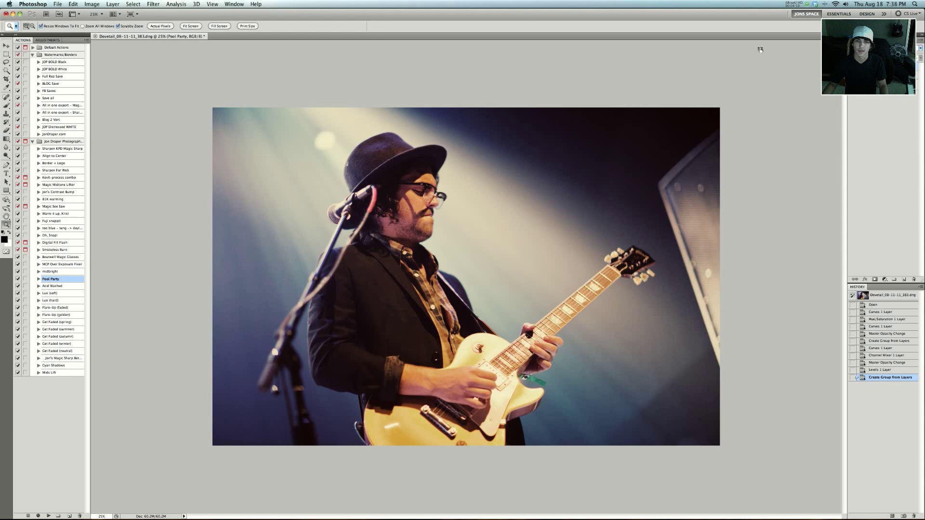
left_click_drag(760, 50, 760, 50)
key("super+minus")
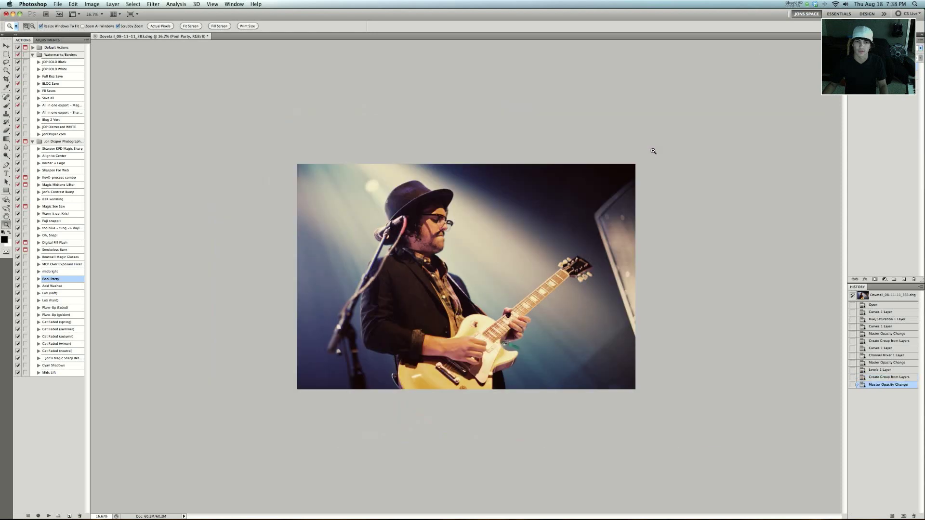
left_click(653, 152)
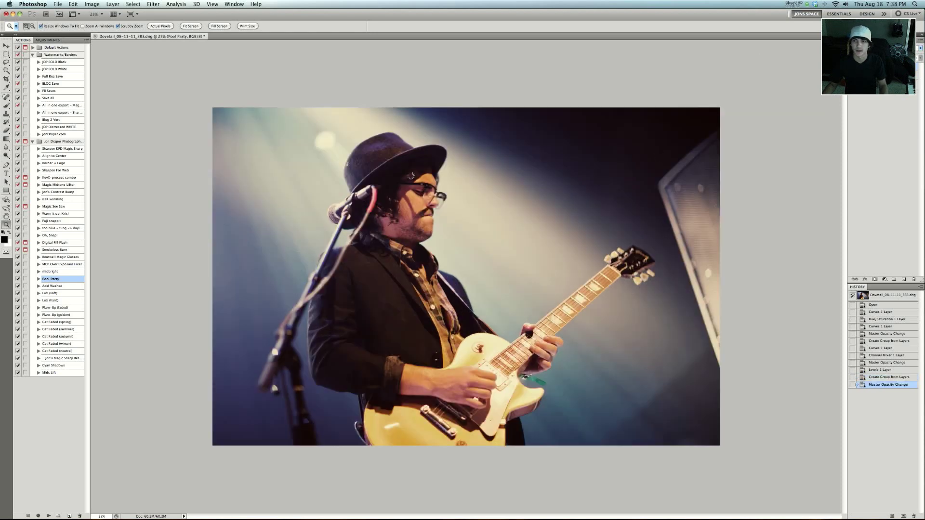
- Merge the visible layers and run the Jon's Magic Sharp Better action on the merged photo
key("super+shift+e")
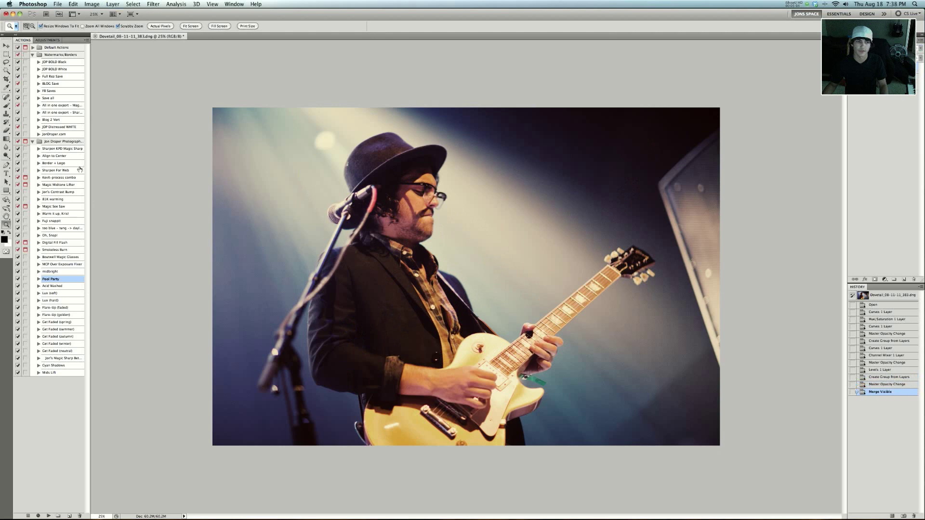
left_click(71, 152)
left_click(69, 360)
left_click(49, 516)
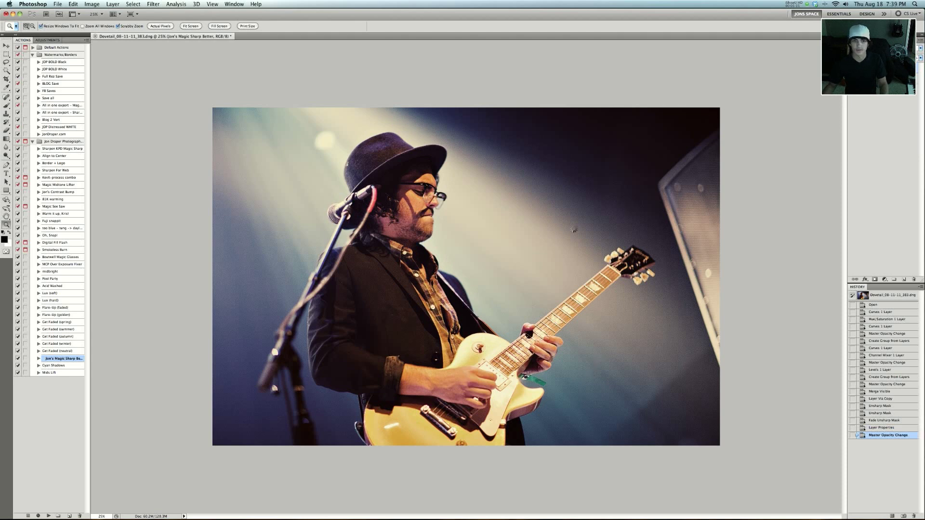
- Merge the sharpened layers and compare the finished photo with its originally opened state
key("super+z")
key("super+plus")
key("super+z")
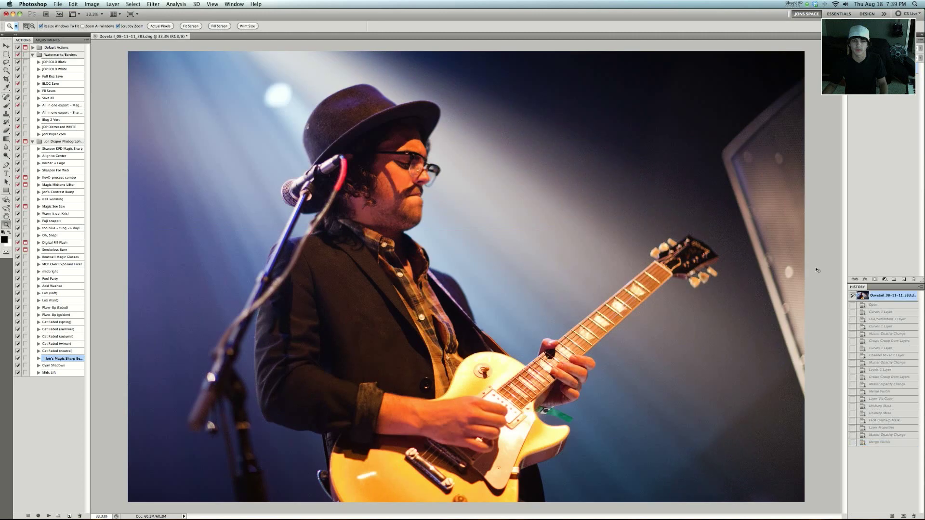
key("super+z")
left_click(666, 271, "alt")
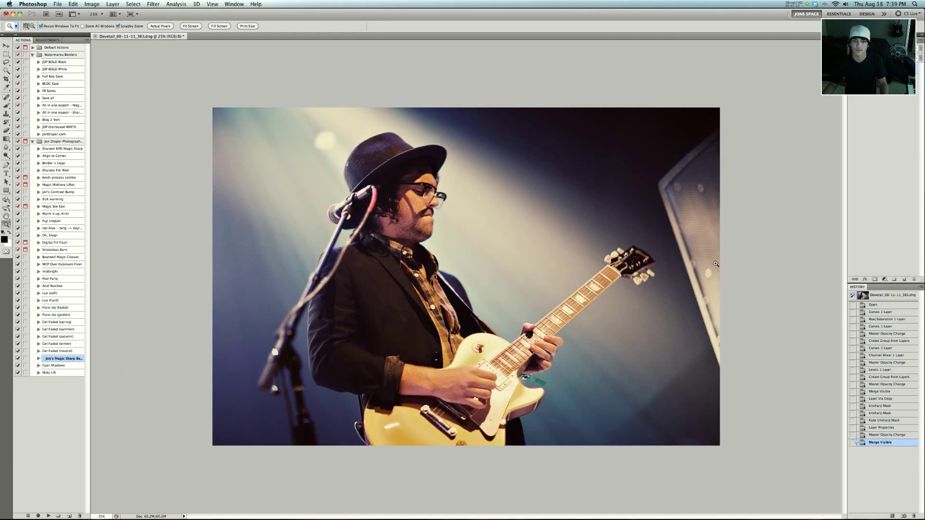
- Close the guitarist close-up in Photoshop and return to the Library photo grid in Lightroom
key("super+w")
left_click(426, 169)
key("super+Tab")
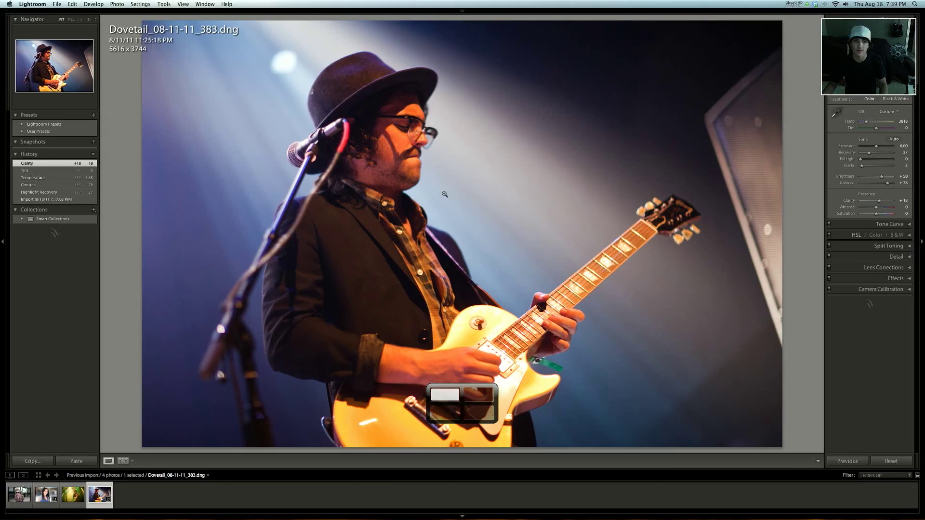
key("g")
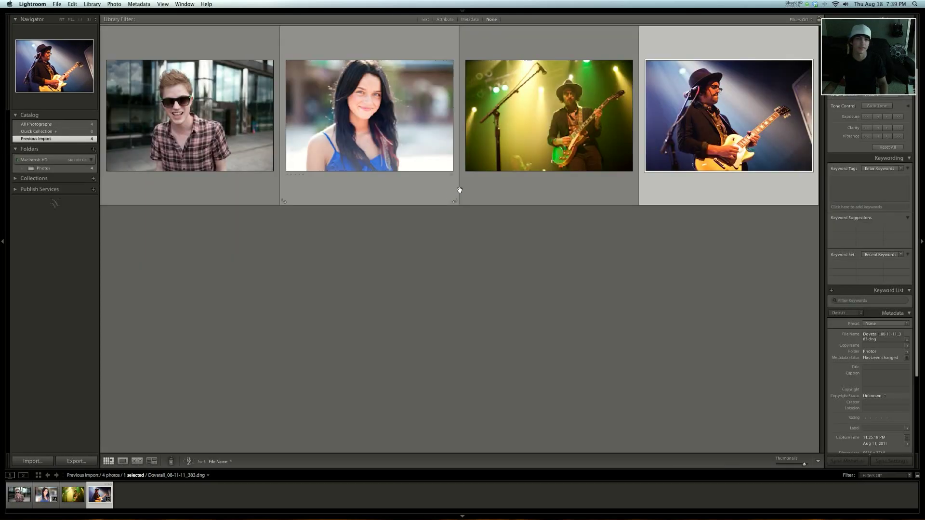
- Open Dovetail_08-11-11_247.dng in Develop, set Contrast to +73 and Brightness to +44, and adjust the white balance Temp and Tint
left_click(555, 114)
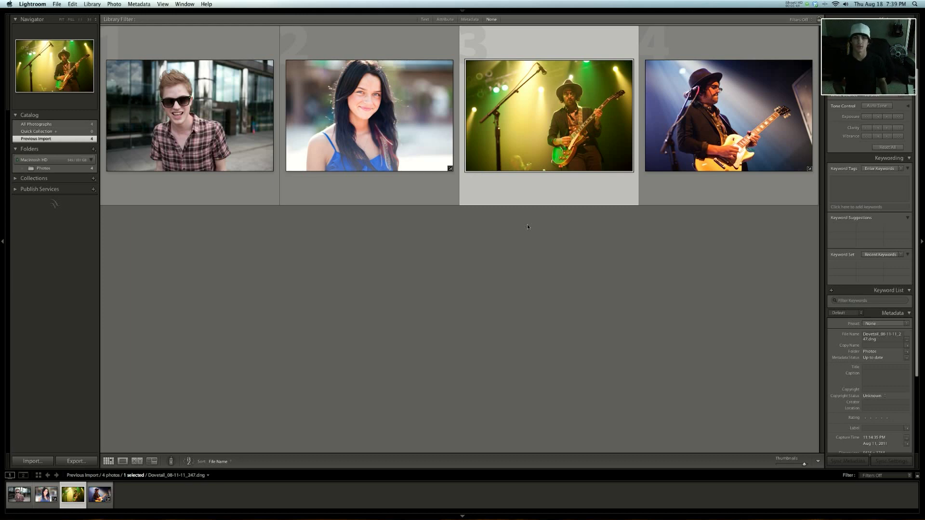
key("e")
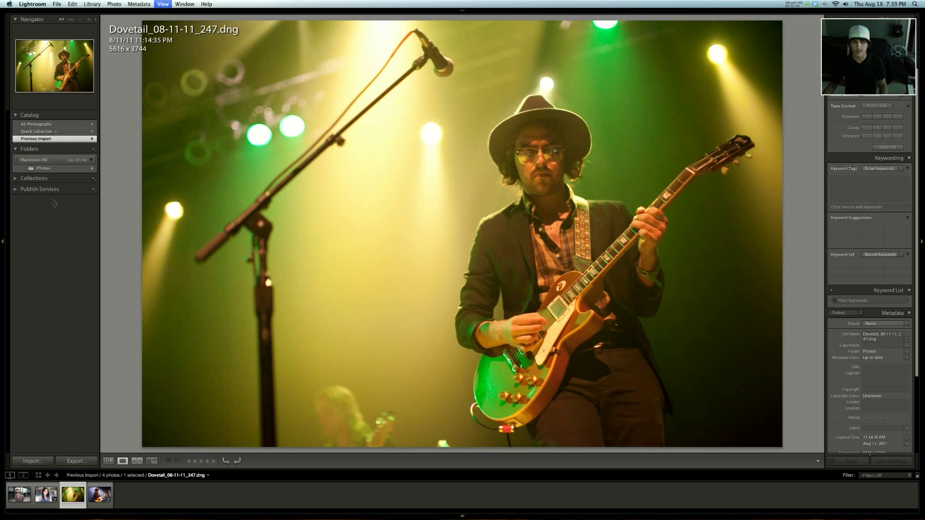
key("d")
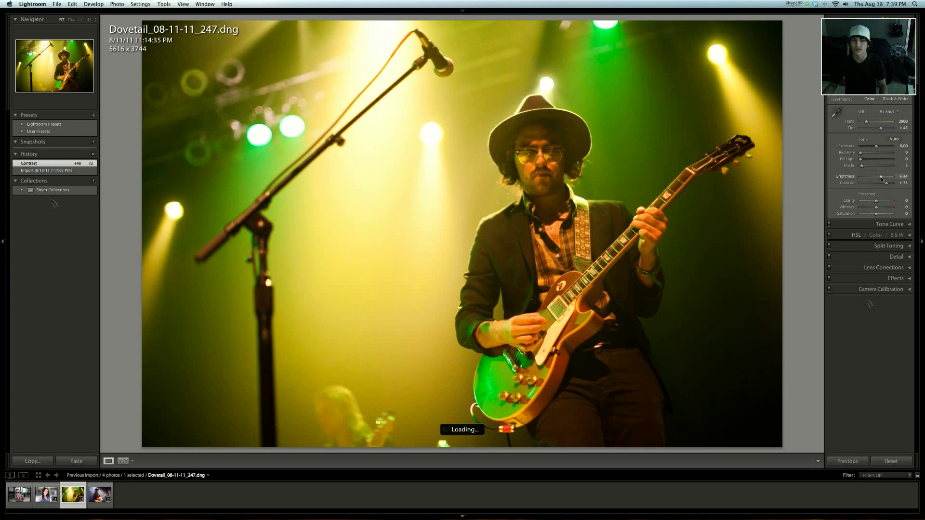
left_click_drag(866, 124, 864, 124)
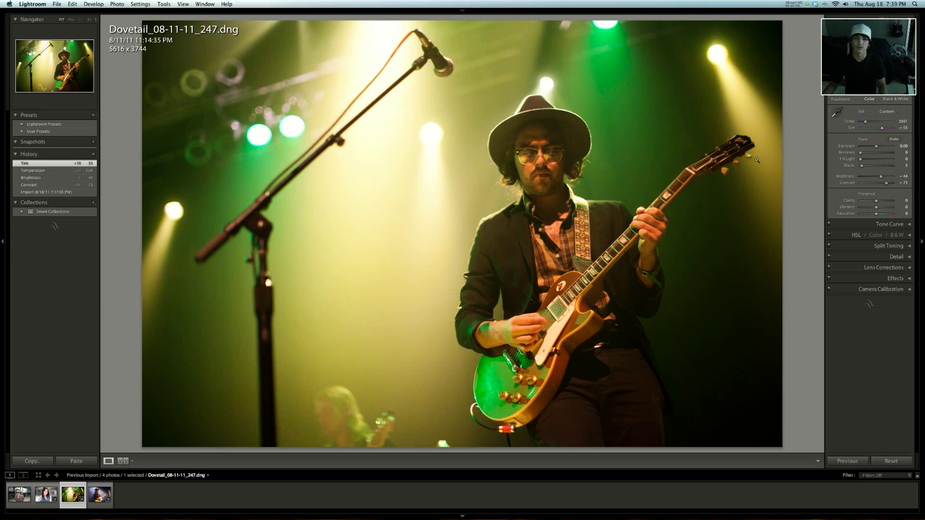
- Open the adjusted green-lit stage photo in Photoshop
key("super+e")
key("Return")
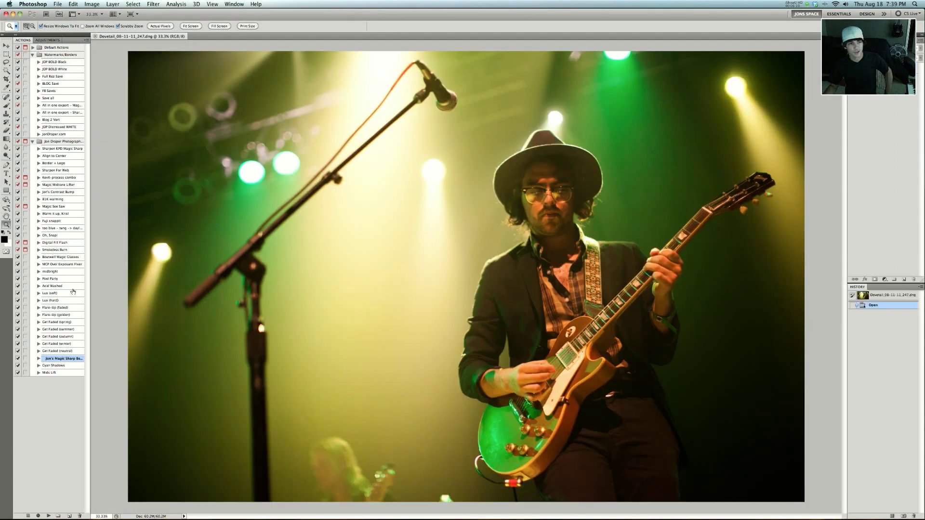
- Run the Get Faded (winter) action on the stage photo and set its layer opacity to 50%
left_click(69, 343)
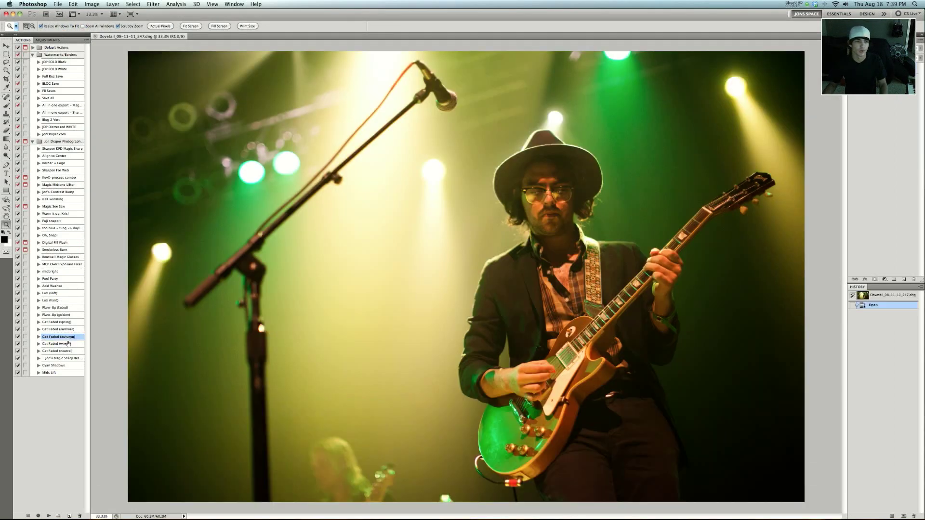
left_click(48, 515)
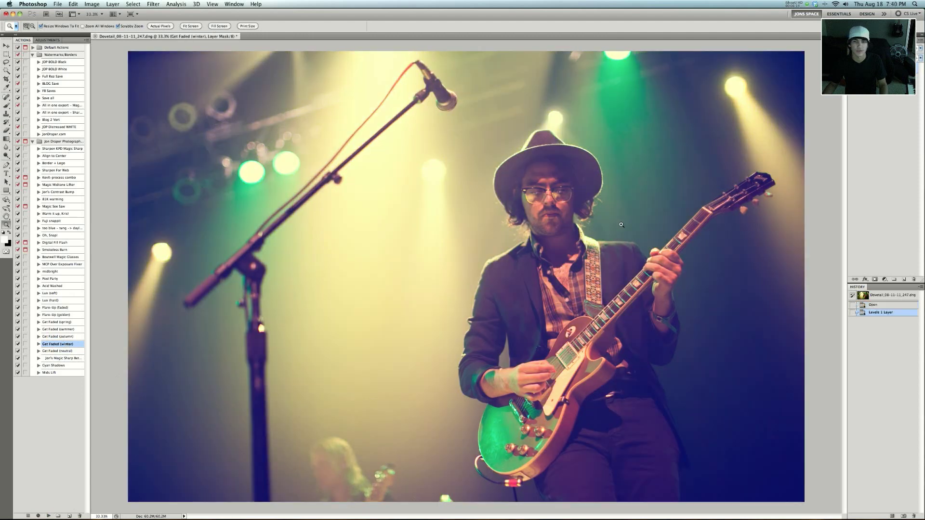
left_click(626, 237, "alt")
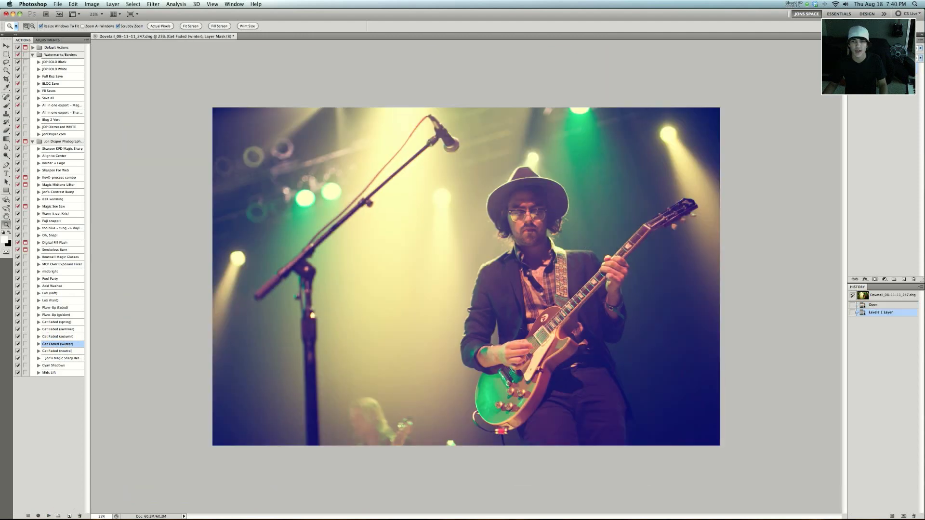
key("5")
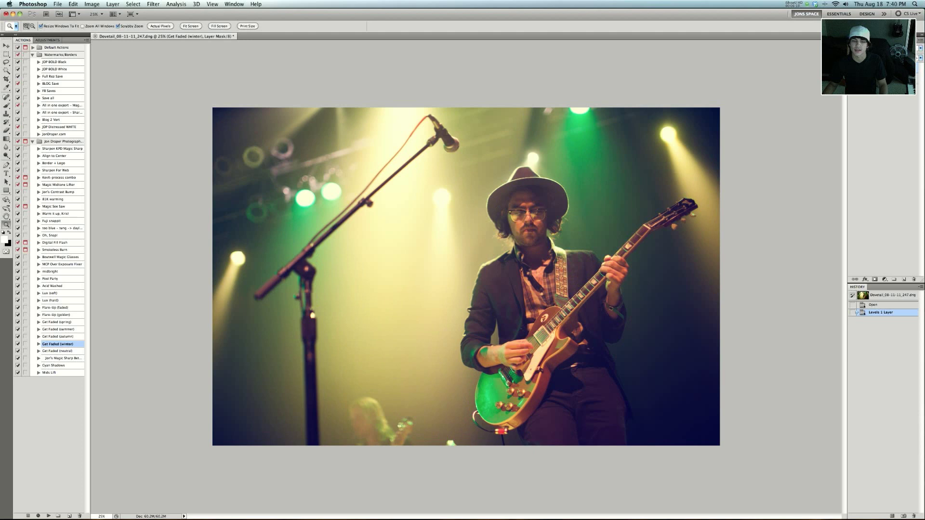
- Run the Get Faded (autumn) action on the stage photo and set its layer opacity to 50%
left_click(68, 337)
left_click(49, 516)
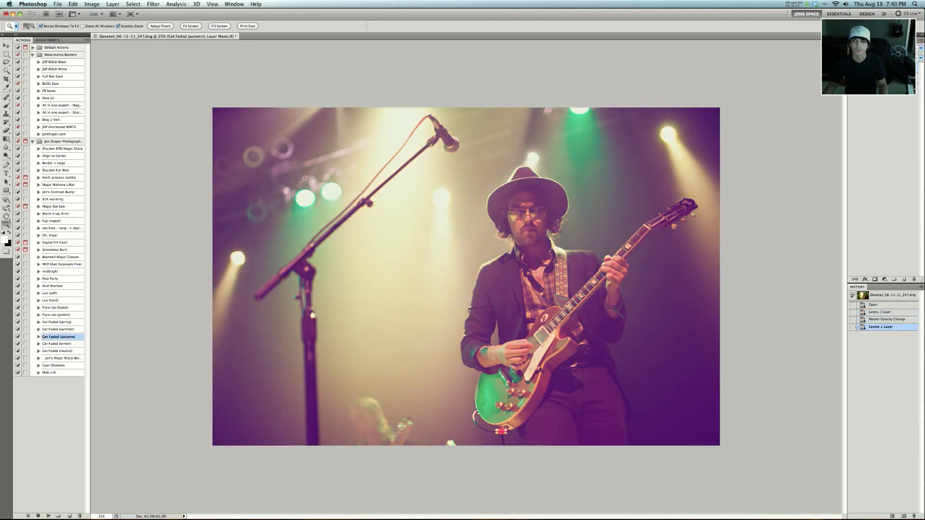
key("5")
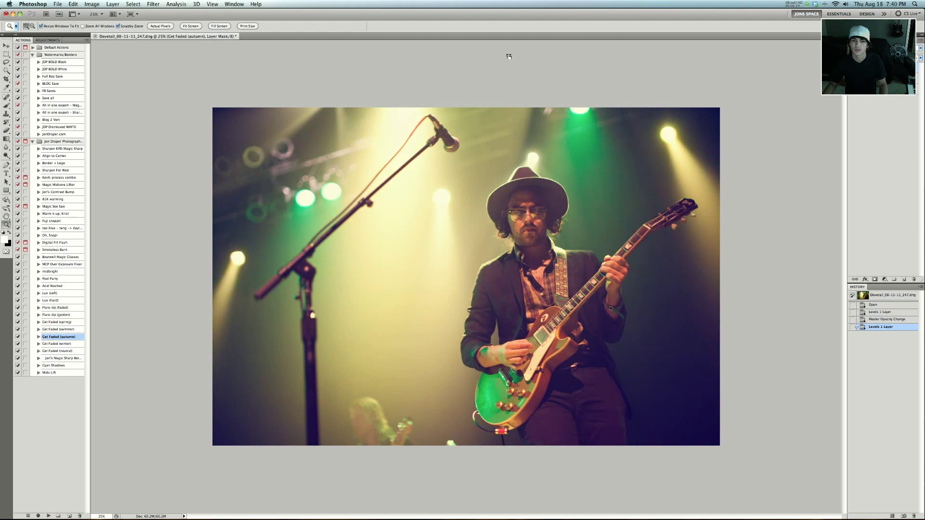
- Run the Lux (hard) action on top of the faded stage photo layers
left_click(60, 301)
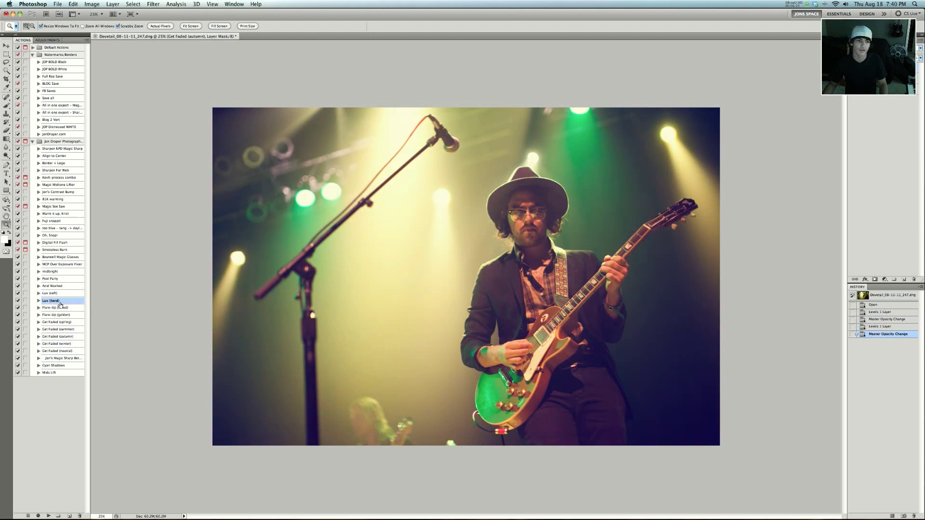
left_click(49, 516)
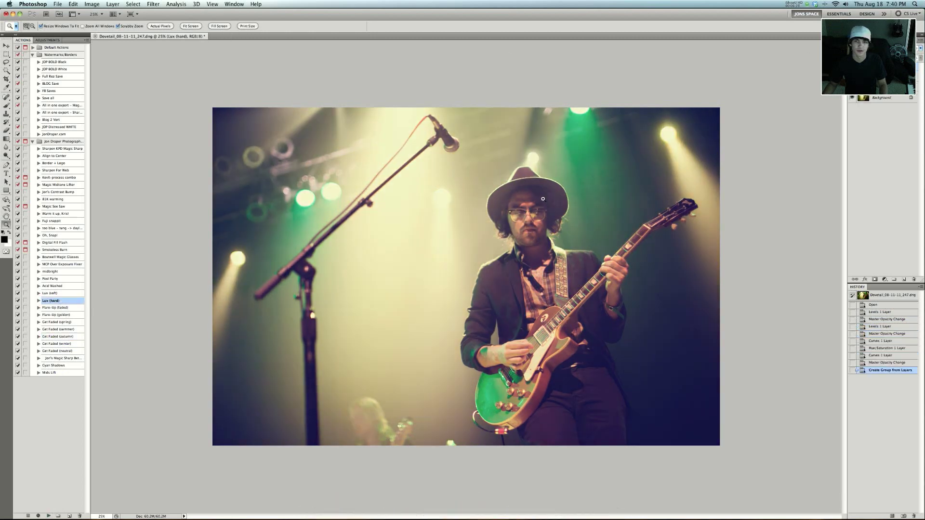
left_click(539, 200, "alt")
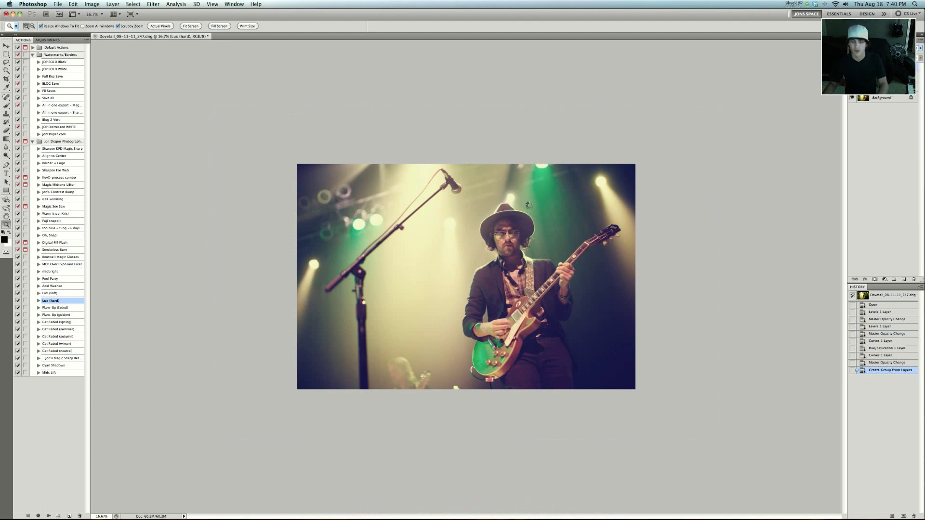
- Merge the visible layers and apply Levels with a black input of 21 and a midtone of 0.96
key("super+shift+e")
key("super+l")
left_click_drag(606, 267, 652, 268)
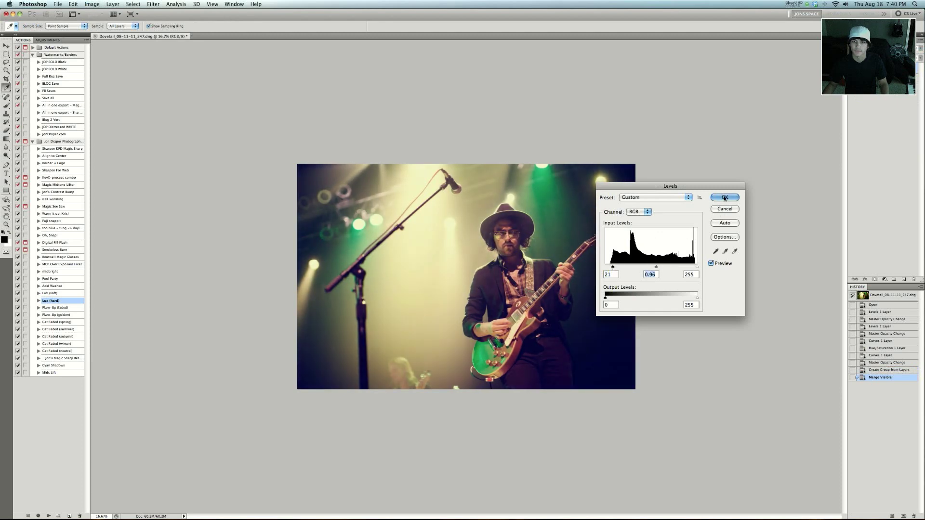
left_click(724, 197)
- Compare the edited stage photo with its originally opened state in the history
key("z")
left_click(526, 285)
left_click(899, 299)
key("super+z")
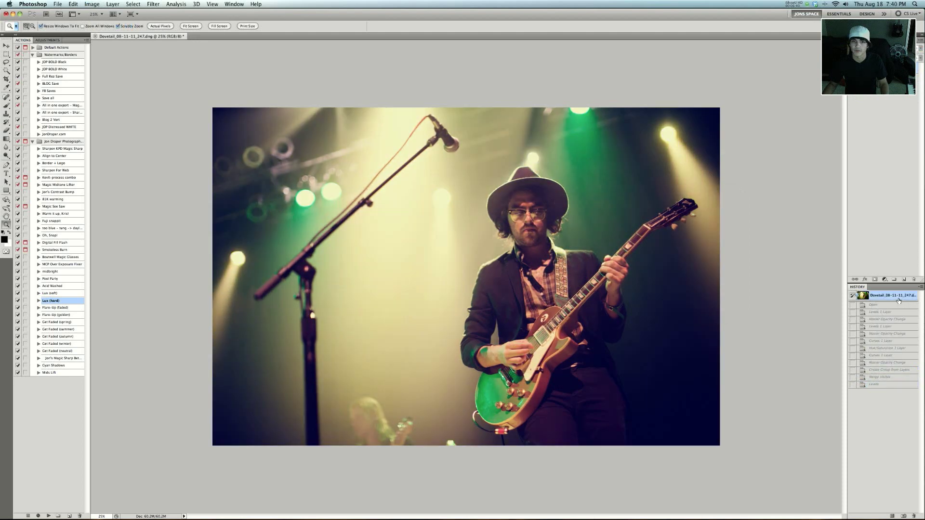
left_click(898, 299)
key("super+z")
left_click(664, 272, "alt")
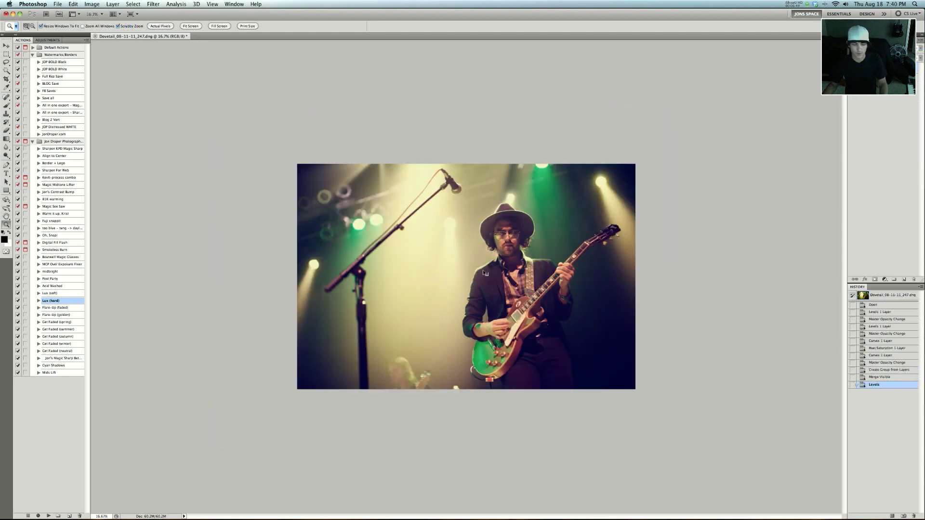
- Close the stage photo without saving and switch from Bridge back to the empty Photoshop workspace
key("super+w")
key("super+d")
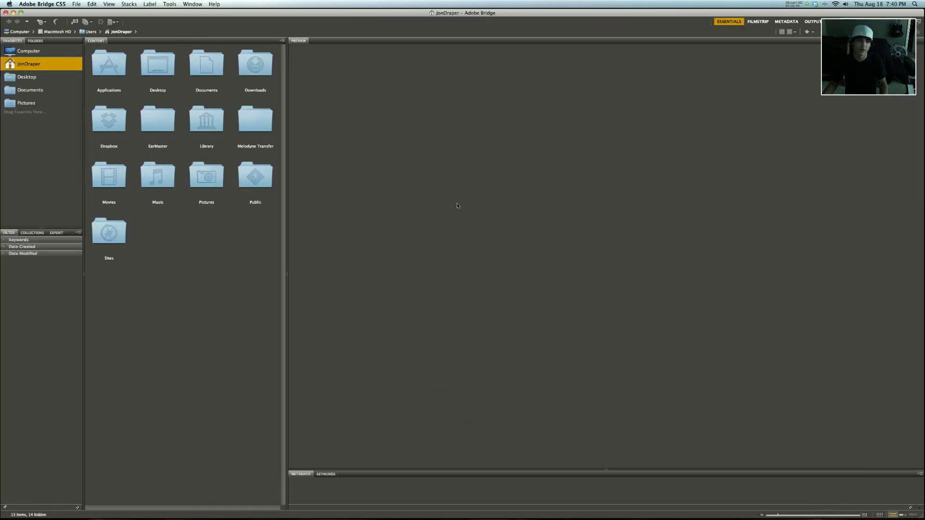
key("super+Tab")
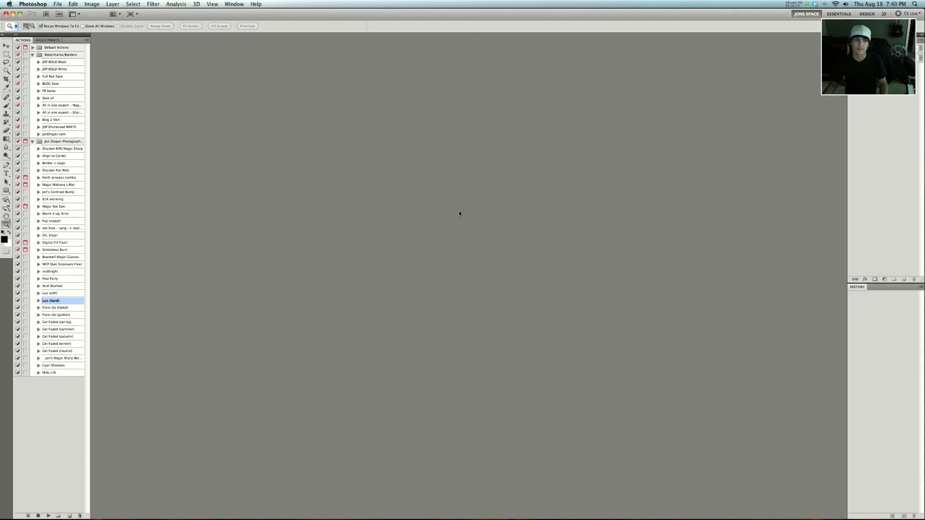